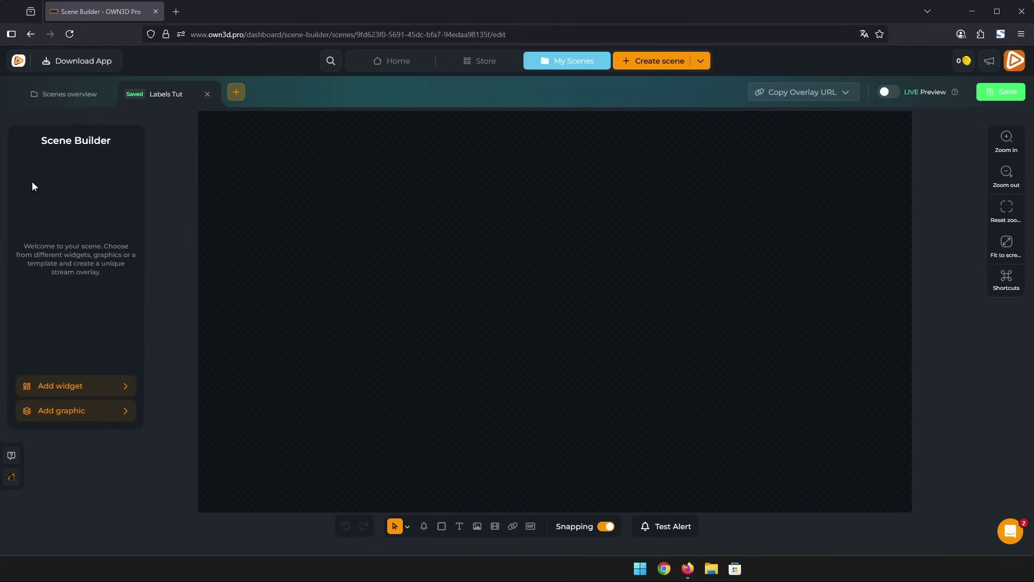
Step: Browse the Event List widgets and install the Essential Label Rotator Widget into the scene
{"action": "left_click", "coordinate": [91, 388]}
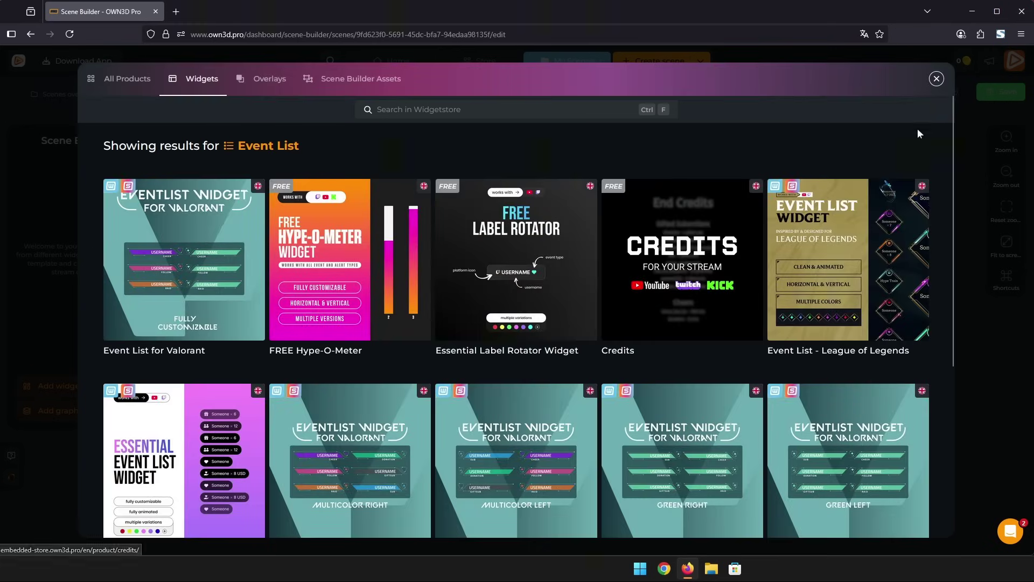
{"action": "left_click_drag", "start_coordinate": [952, 131], "coordinate": [958, 153]}
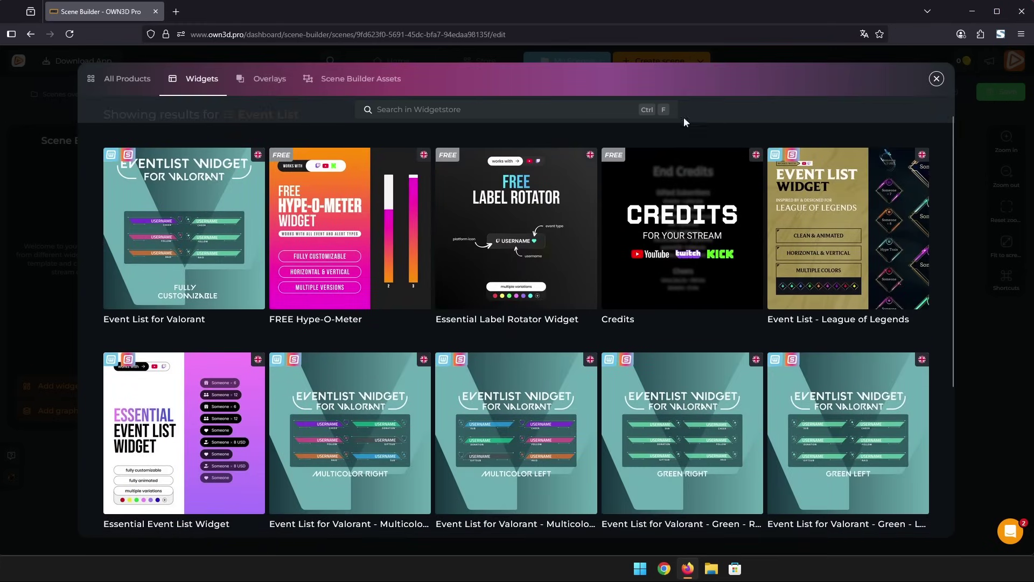
{"action": "mouse_move", "coordinate": [527, 227]}
{"action": "mouse_move", "coordinate": [163, 439]}
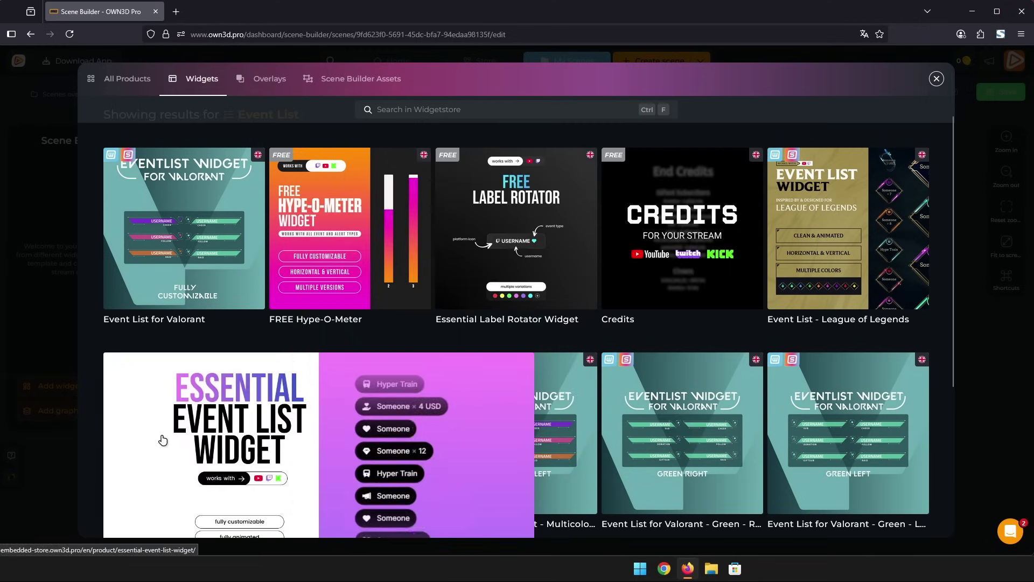
{"action": "scroll", "coordinate": [172, 437], "scroll_direction": "down", "scroll_amount": 2}
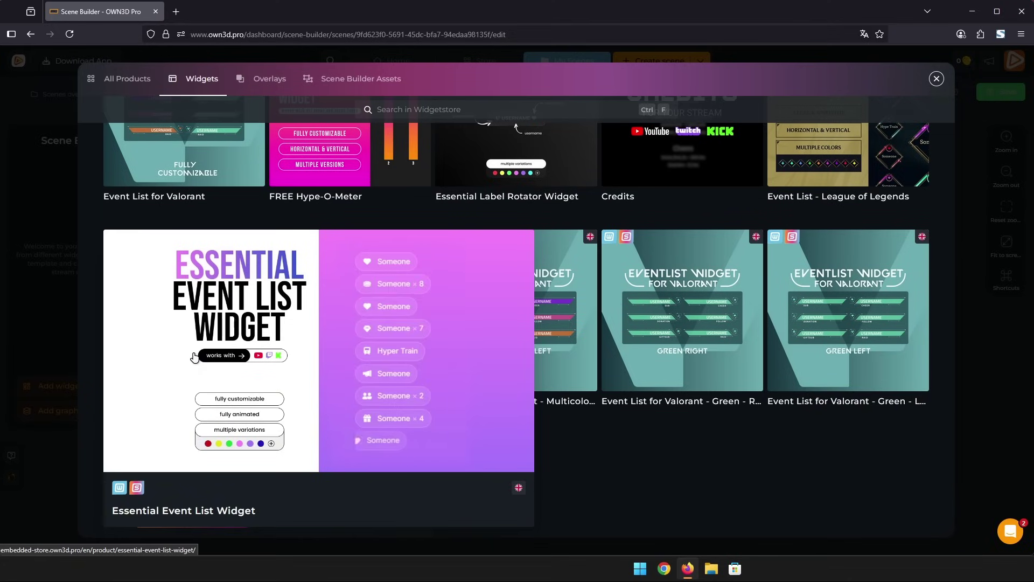
{"action": "scroll", "coordinate": [194, 358], "scroll_direction": "up", "scroll_amount": 2}
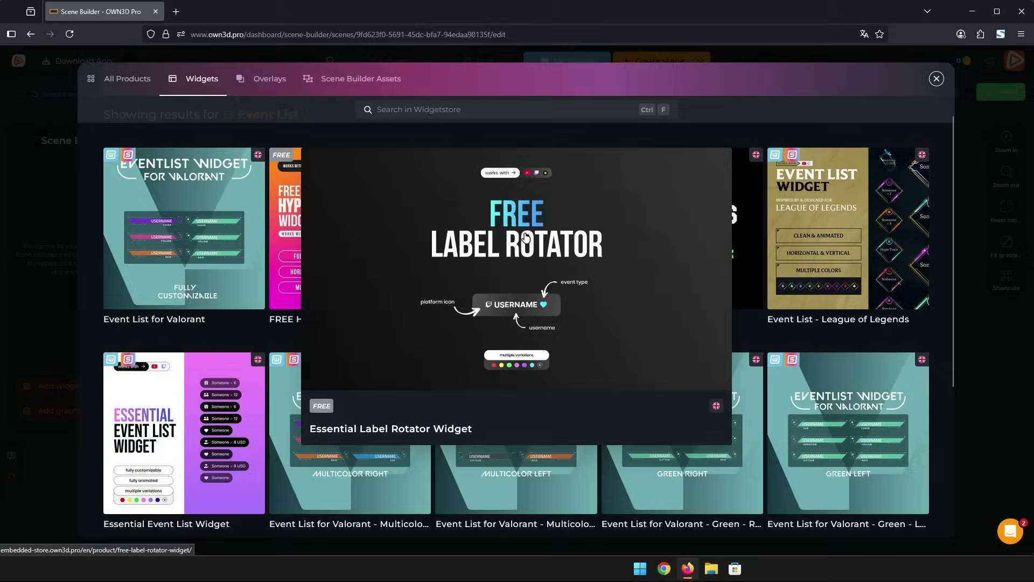
{"action": "left_click", "coordinate": [525, 237]}
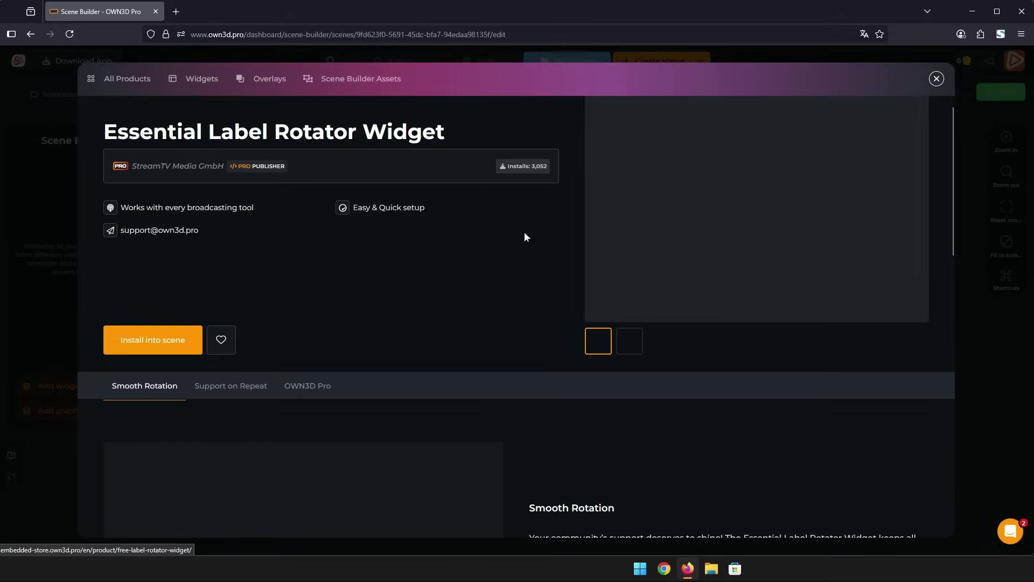
{"action": "left_click", "coordinate": [130, 343]}
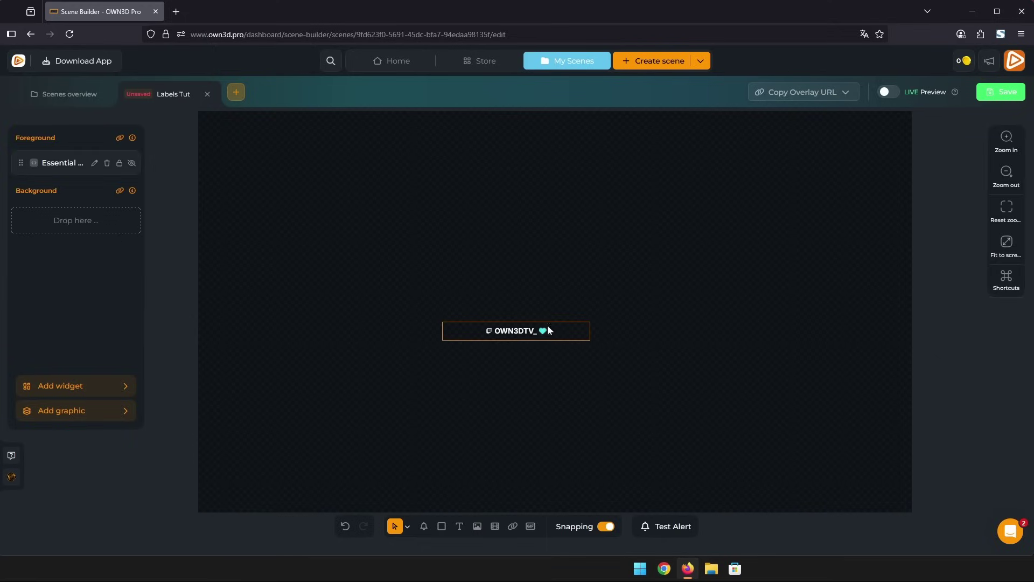
Step: In the label rotator's event settings, set the highlight color to golden yellow, eaba0dff
{"action": "left_click", "coordinate": [543, 332]}
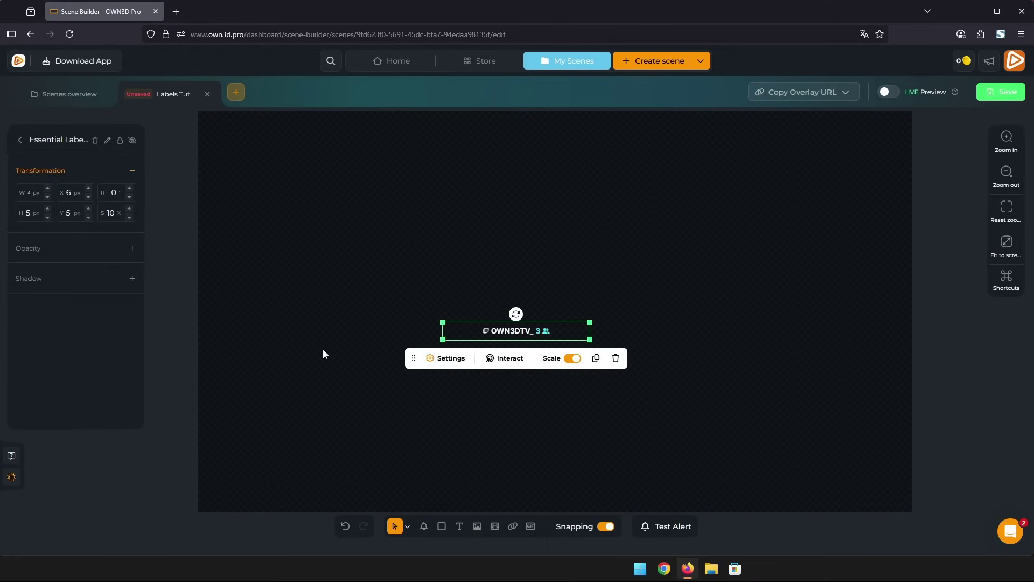
{"action": "left_click", "coordinate": [451, 358]}
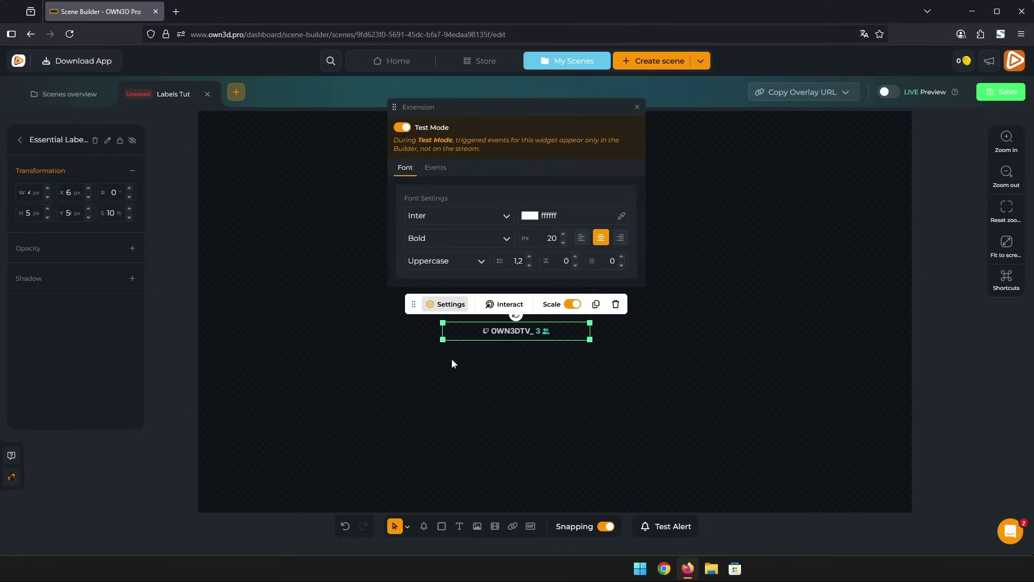
{"action": "left_click", "coordinate": [436, 168]}
{"action": "scroll", "coordinate": [441, 216], "scroll_direction": "down", "scroll_amount": 5}
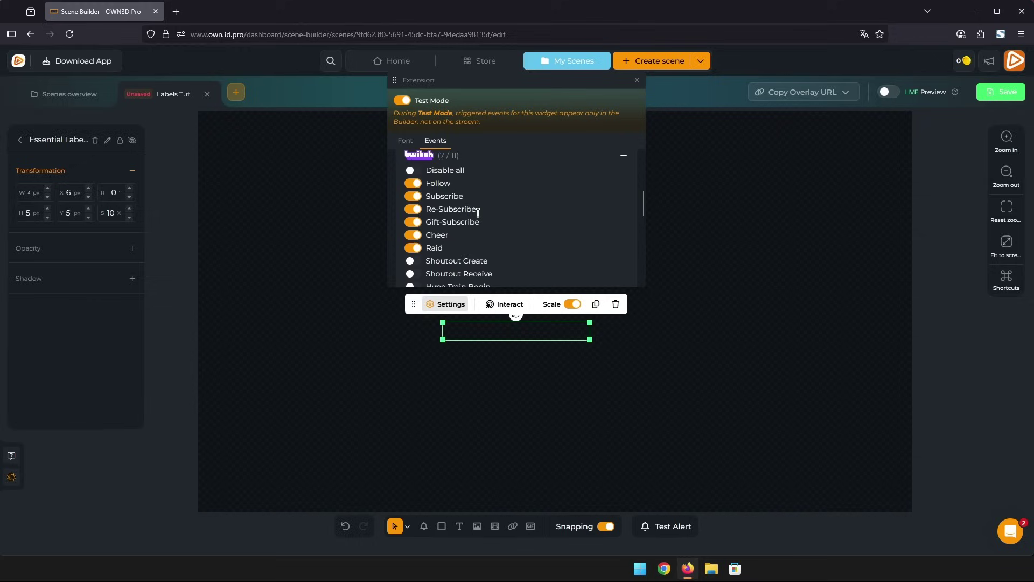
{"action": "scroll", "coordinate": [482, 181], "scroll_direction": "down", "scroll_amount": 8}
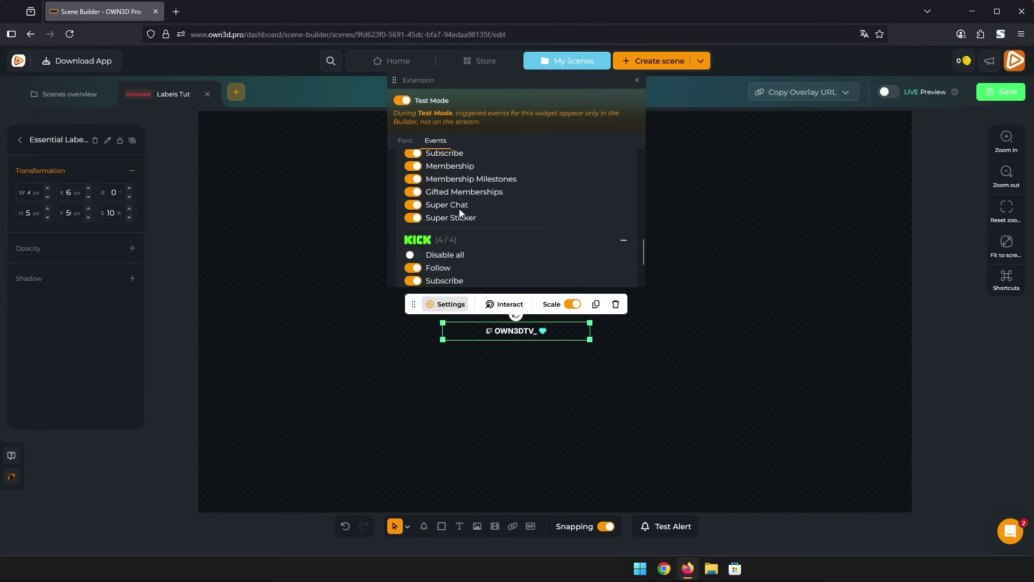
{"action": "scroll", "coordinate": [452, 205], "scroll_direction": "up", "scroll_amount": 15}
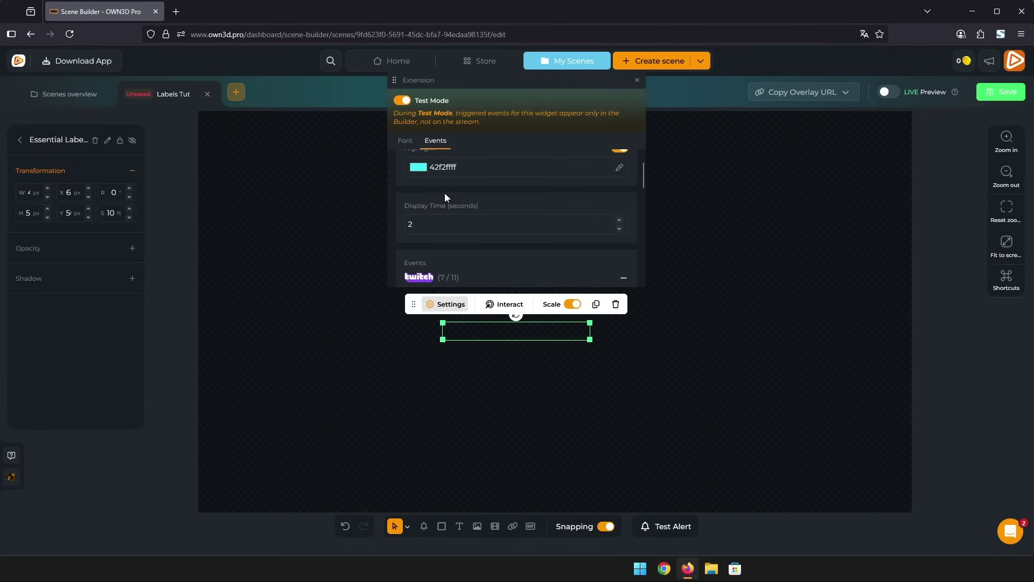
{"action": "left_click", "coordinate": [420, 225]}
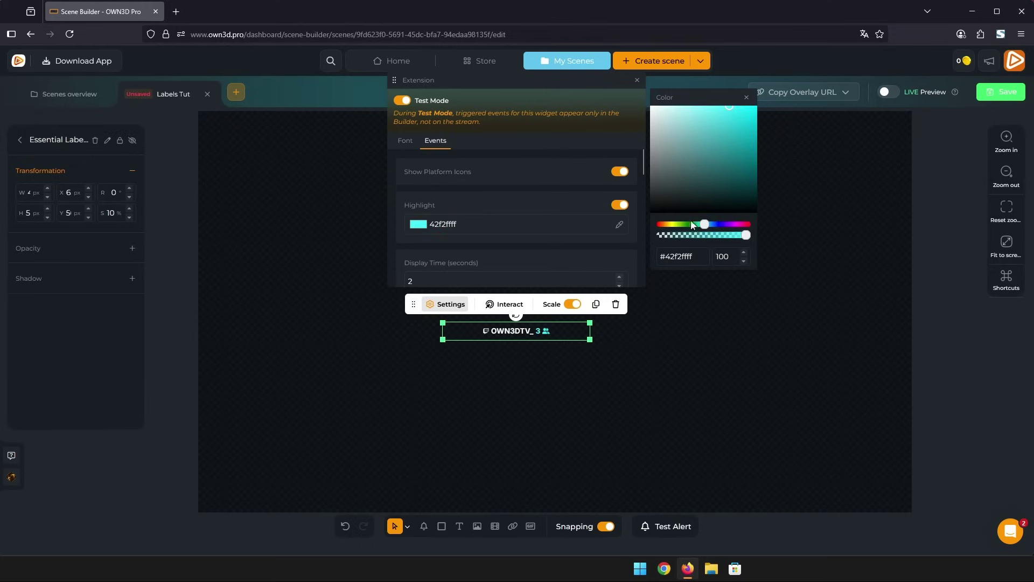
{"action": "left_click", "coordinate": [672, 224]}
{"action": "left_click", "coordinate": [752, 114]}
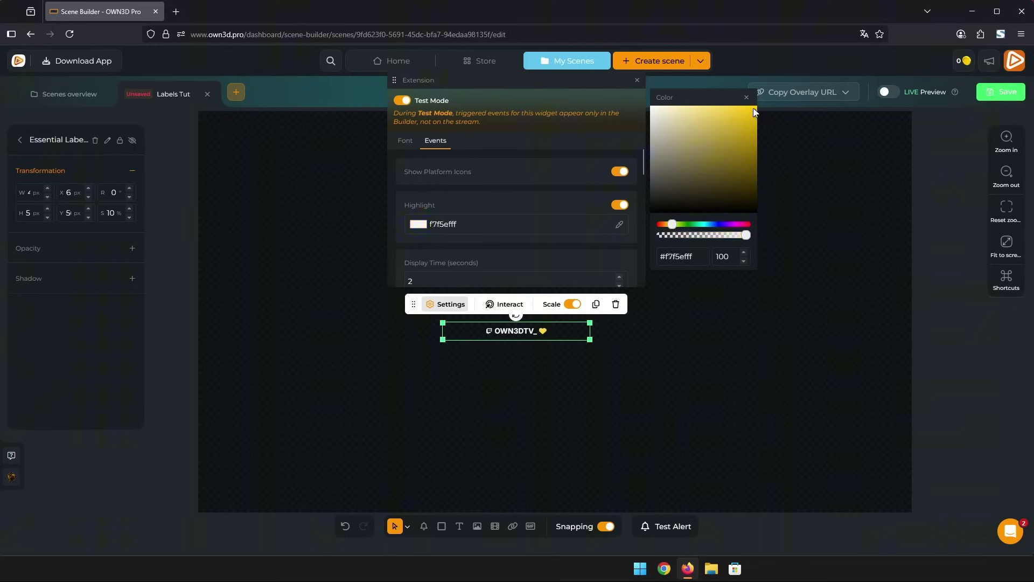
{"action": "left_click", "coordinate": [488, 196]}
Step: Set the label rotator's display time to 5 seconds
{"action": "scroll", "coordinate": [495, 199], "scroll_direction": "down", "scroll_amount": 1}
{"action": "left_click", "coordinate": [619, 214]}
{"action": "left_click", "coordinate": [620, 215]}
{"action": "left_click", "coordinate": [619, 214]}
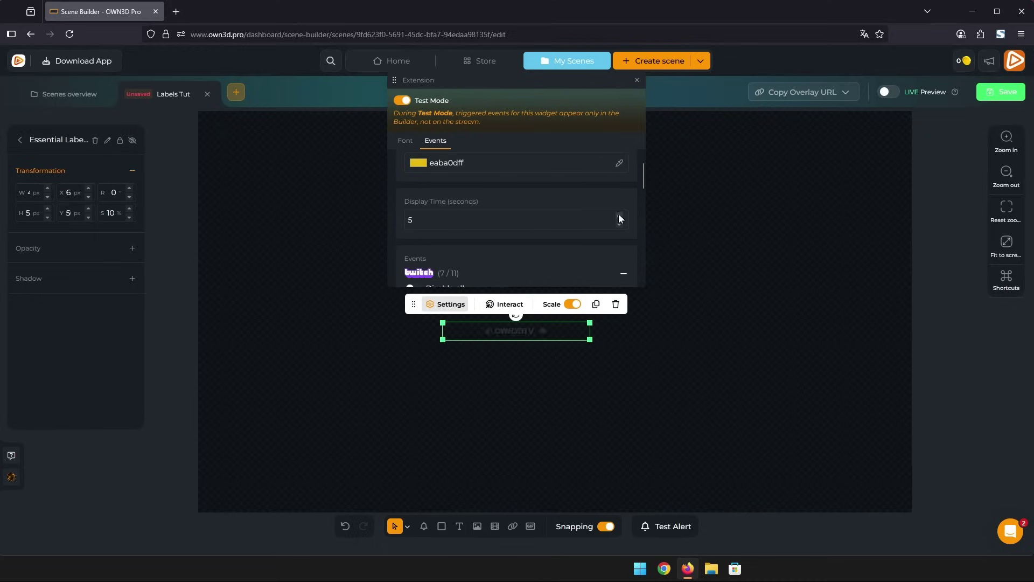
Step: Change the label rotator's font to Acme Regular and increase its font size
{"action": "scroll", "coordinate": [505, 206], "scroll_direction": "up", "scroll_amount": 1}
{"action": "left_click", "coordinate": [405, 143]}
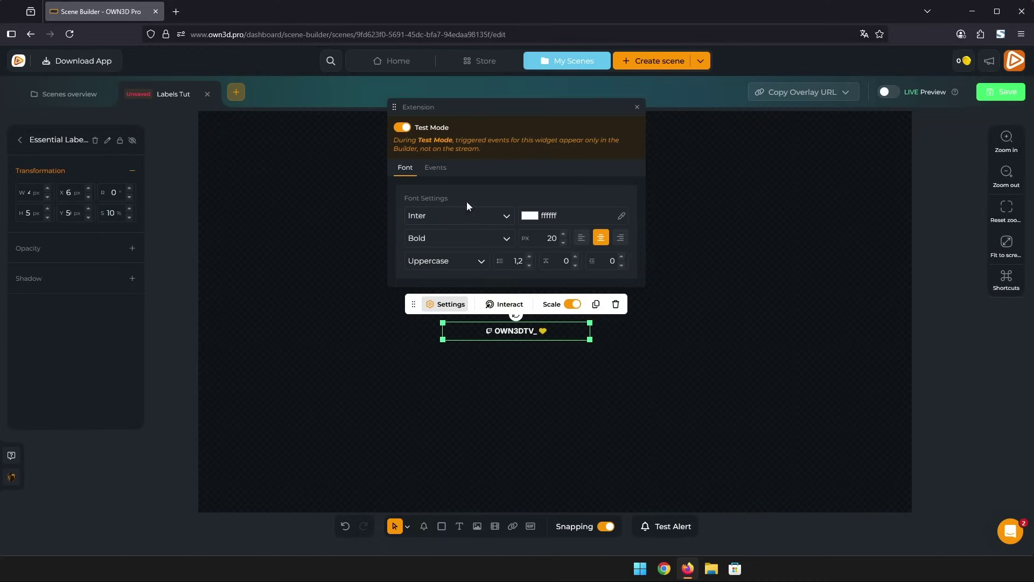
{"action": "left_click", "coordinate": [472, 217]}
{"action": "left_click", "coordinate": [574, 226]}
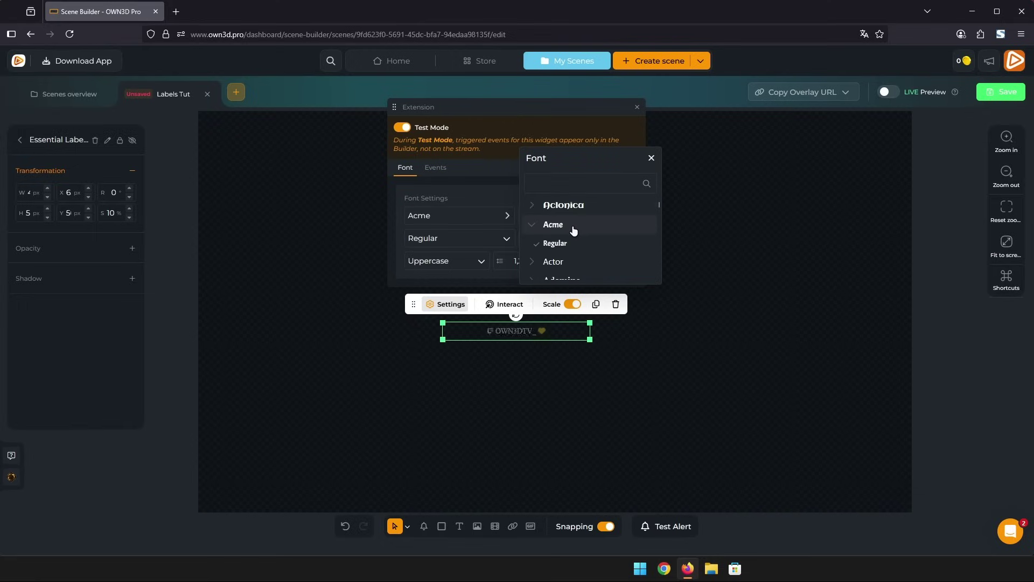
{"action": "left_click", "coordinate": [556, 233]}
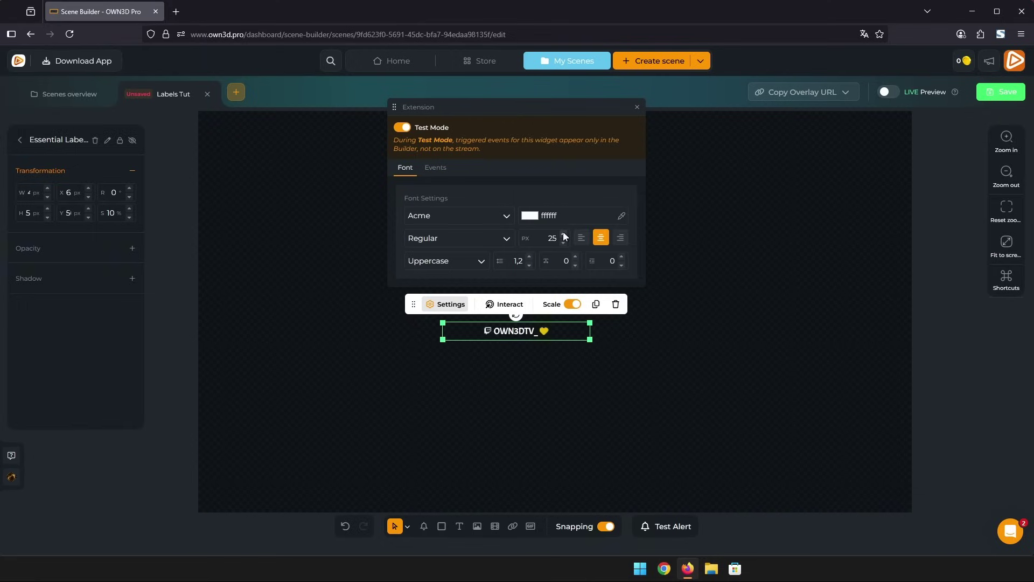
{"action": "left_click", "coordinate": [702, 309]}
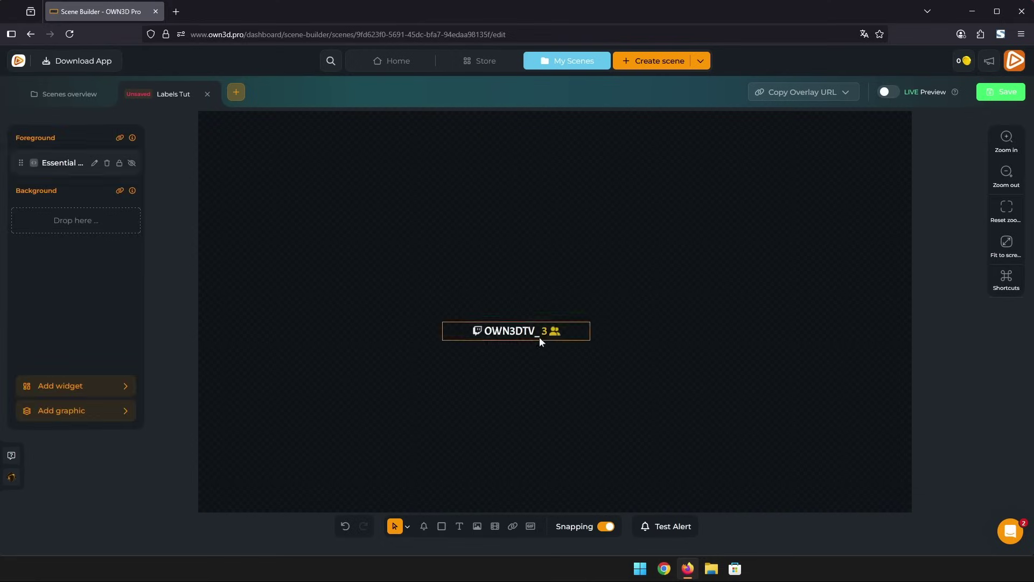
Step: Widen the label rotator's frame with scaling turned off and move it to the top center of the canvas
{"action": "left_click", "coordinate": [539, 338]}
{"action": "left_click", "coordinate": [571, 358]}
{"action": "left_click_drag", "start_coordinate": [590, 331], "coordinate": [658, 331]}
{"action": "left_click", "coordinate": [570, 411]}
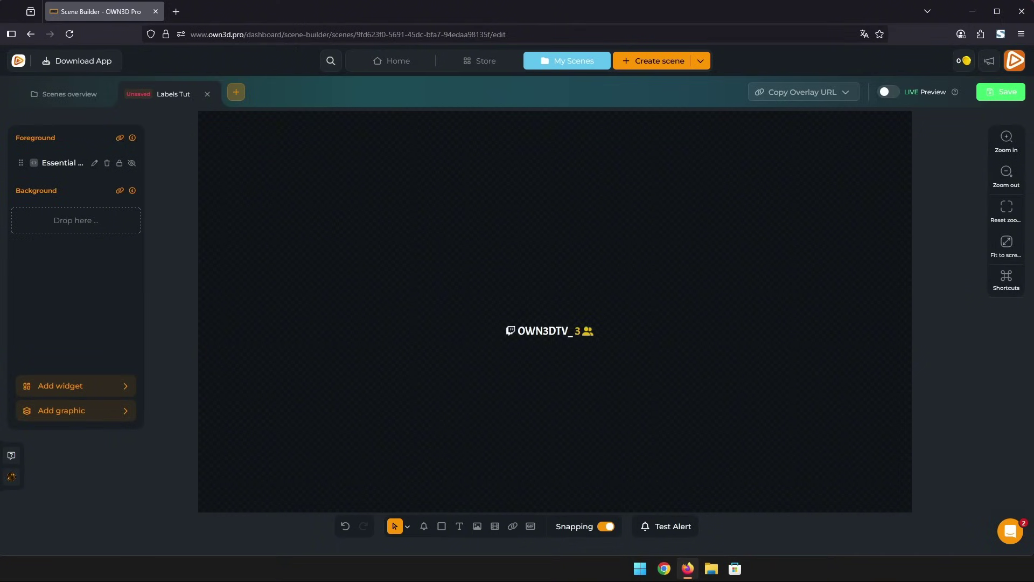
{"action": "left_click_drag", "start_coordinate": [556, 334], "coordinate": [568, 129]}
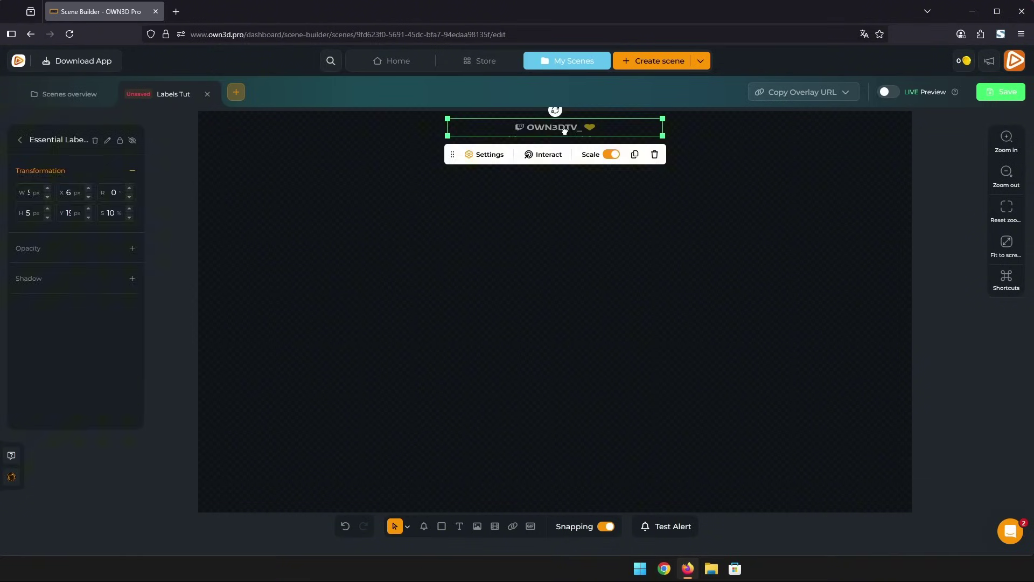
{"action": "left_click", "coordinate": [305, 291]}
Step: Install the Essential Event List Widget from the Event List category into the scene
{"action": "left_click", "coordinate": [104, 392]}
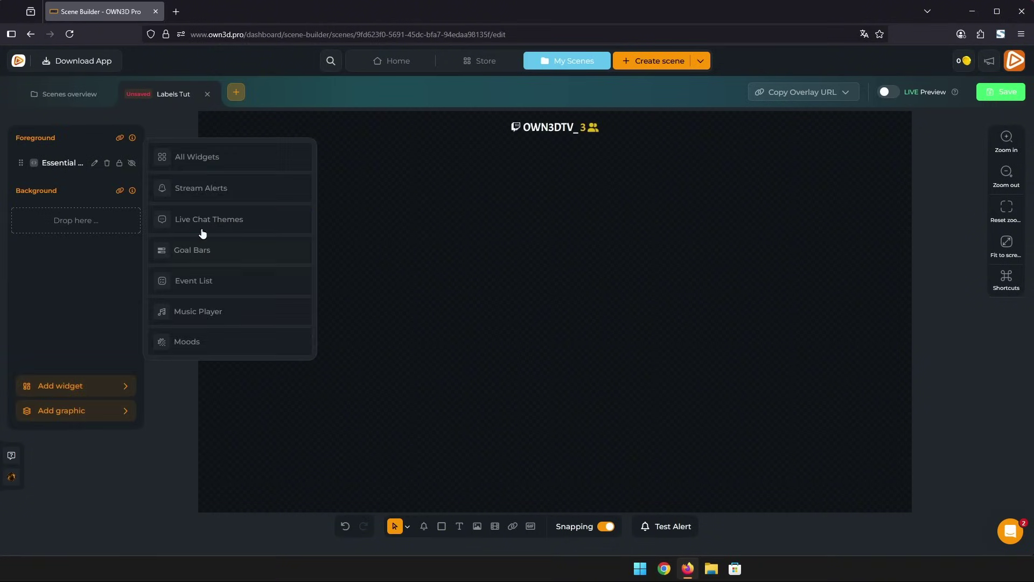
{"action": "left_click", "coordinate": [216, 277]}
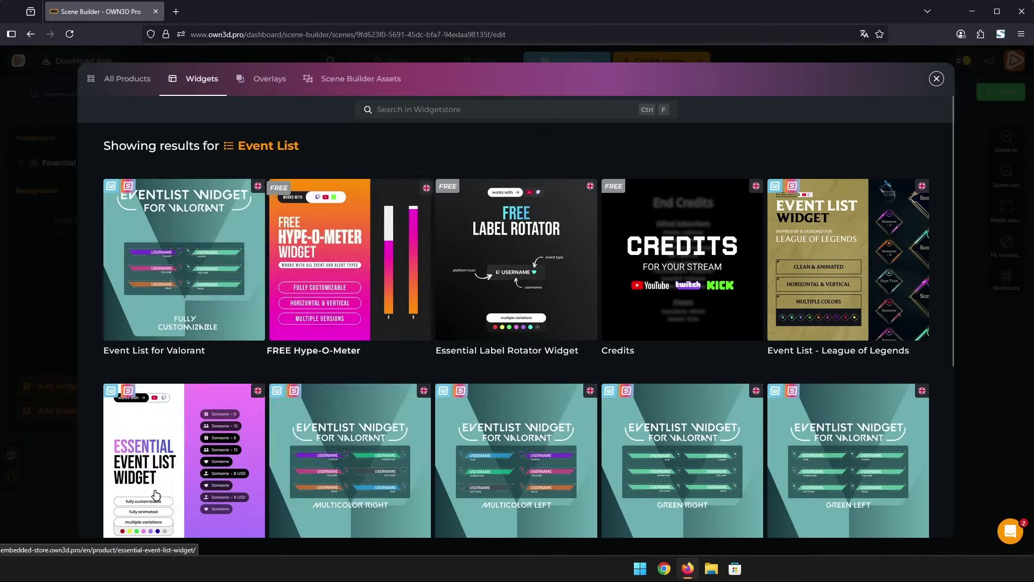
{"action": "left_click", "coordinate": [167, 454]}
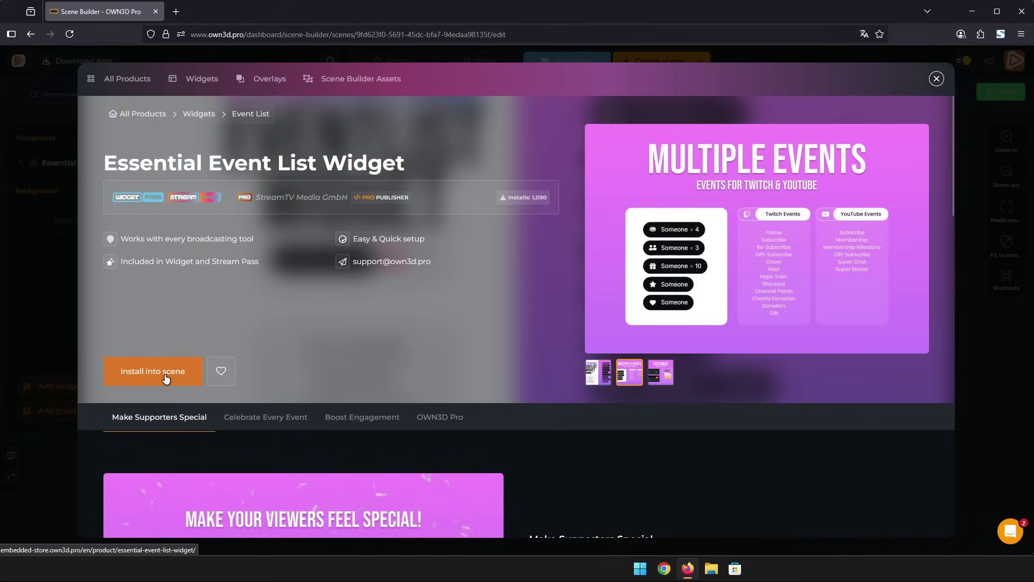
{"action": "left_click", "coordinate": [161, 372]}
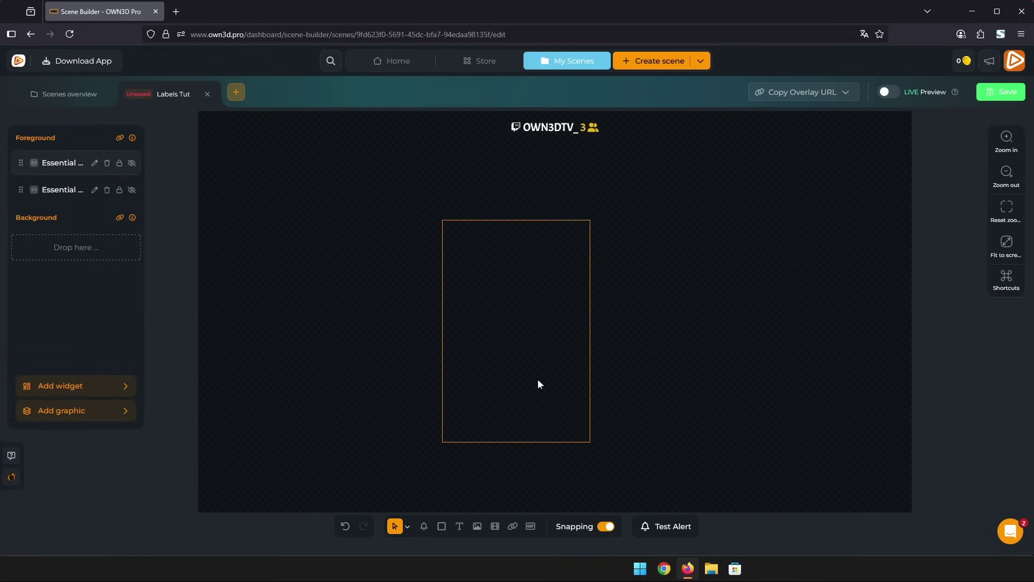
Step: Set the new event list widget's direction to Horizontal in its settings
{"action": "left_click", "coordinate": [533, 351]}
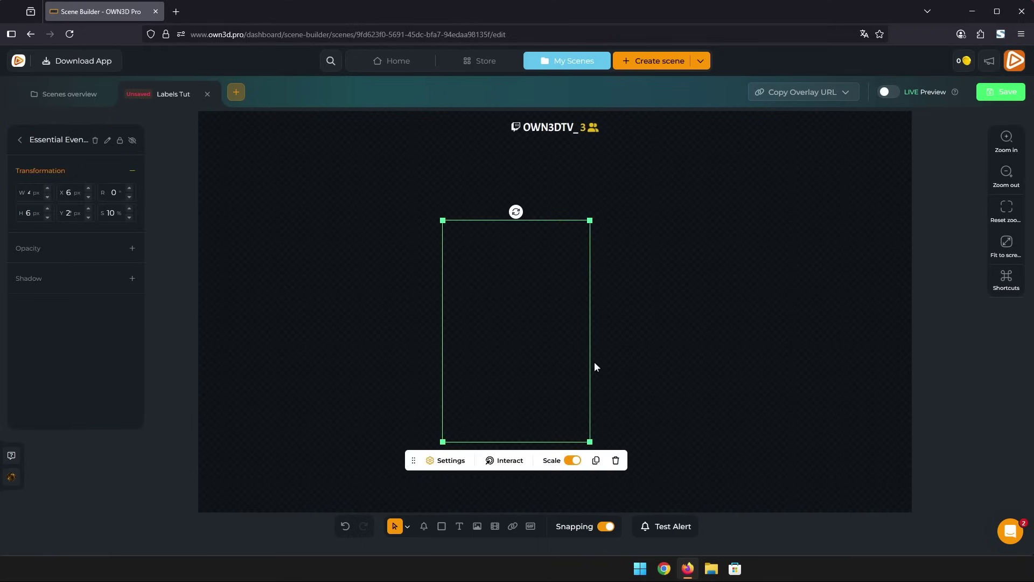
{"action": "left_click", "coordinate": [450, 462]}
{"action": "left_click_drag", "start_coordinate": [495, 262], "coordinate": [743, 235]}
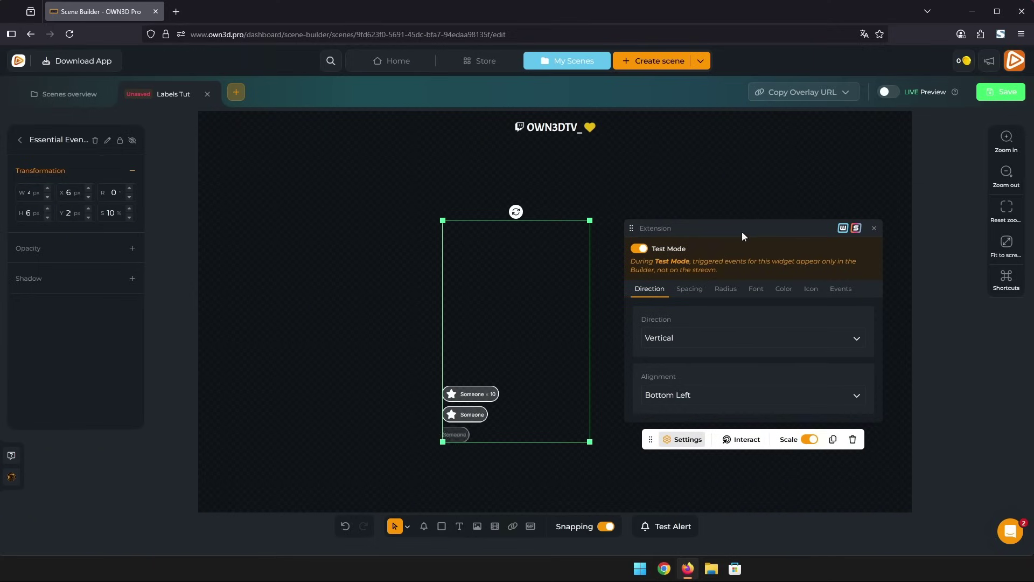
{"action": "left_click", "coordinate": [691, 340]}
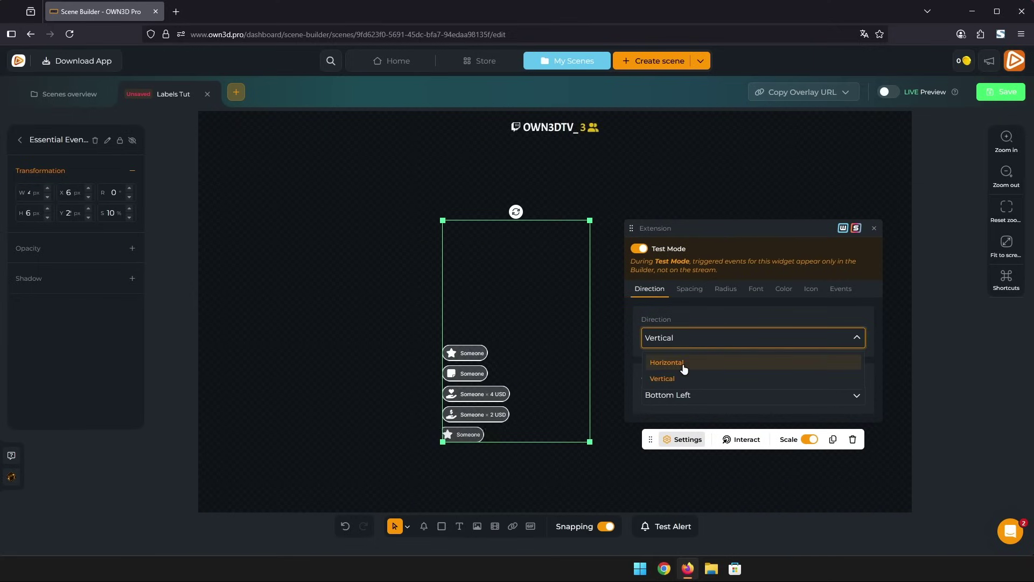
{"action": "left_click", "coordinate": [683, 362]}
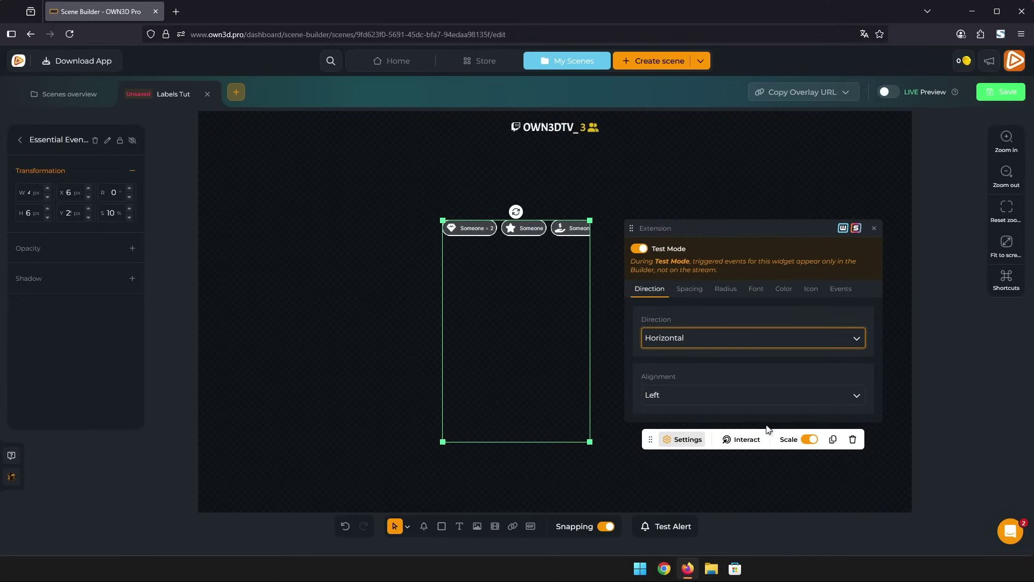
Step: Widen the event list's frame with scaling turned off and set its alignment to Right
{"action": "left_click", "coordinate": [809, 439]}
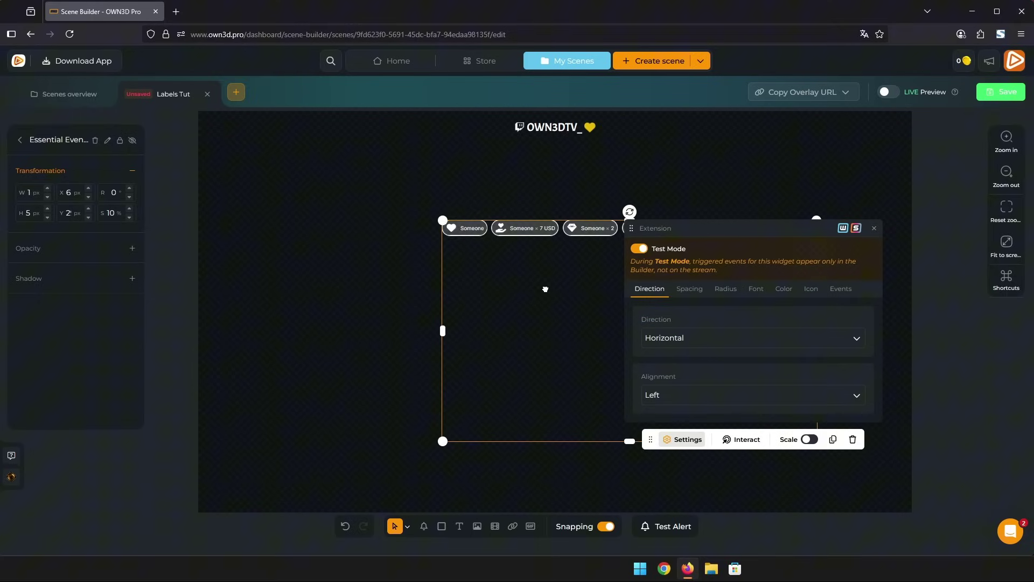
{"action": "left_click", "coordinate": [682, 393]}
{"action": "left_click", "coordinate": [681, 432]}
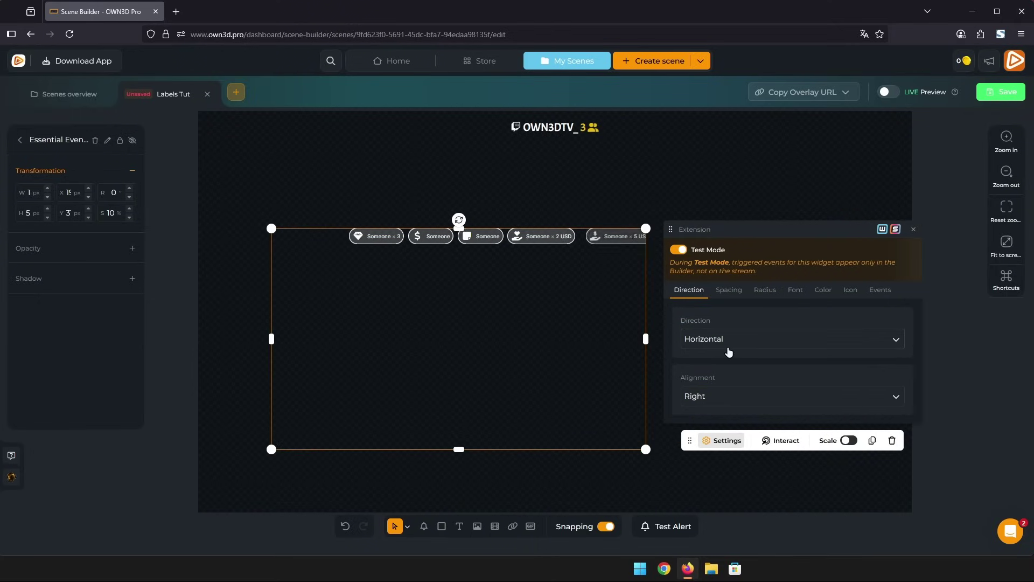
Step: Increase the event list's text vertical offset and event spacing, and set its text horizontal offset to 20
{"action": "left_click", "coordinate": [730, 290]}
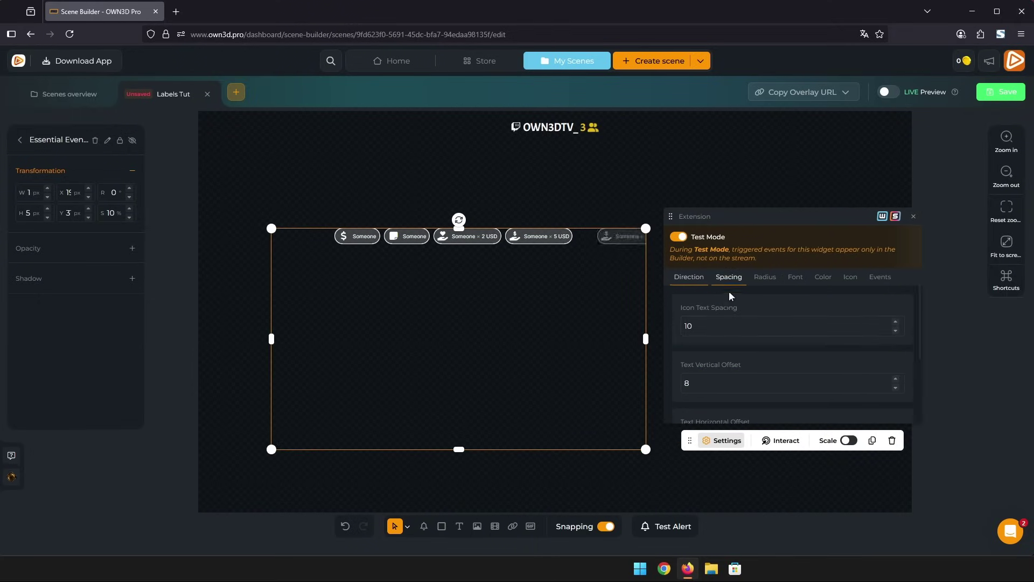
{"action": "scroll", "coordinate": [806, 354], "scroll_direction": "down", "scroll_amount": 1}
{"action": "left_click", "coordinate": [895, 317]}
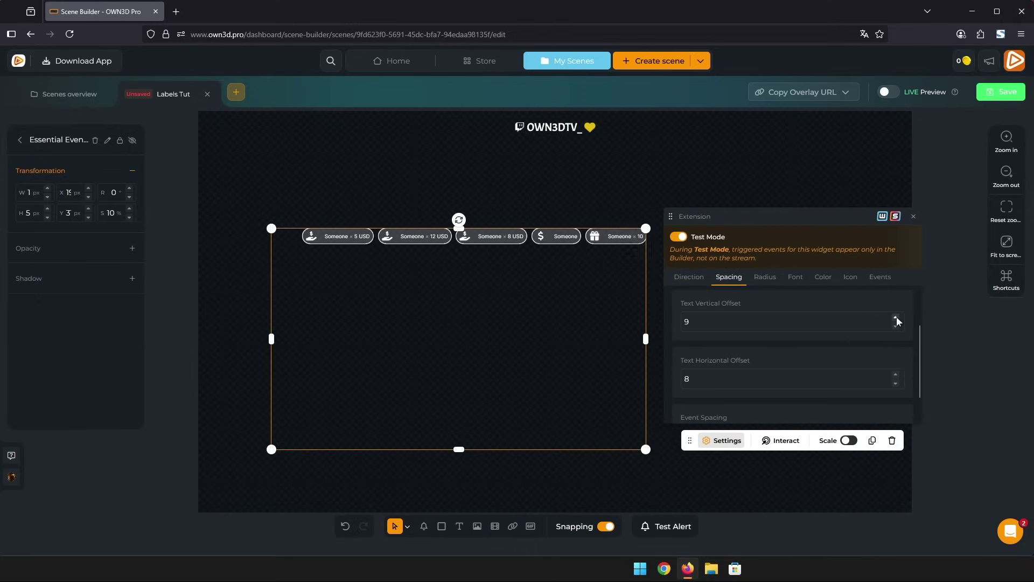
{"action": "left_click", "coordinate": [895, 375]}
{"action": "scroll", "coordinate": [894, 382], "scroll_direction": "down", "scroll_amount": 1}
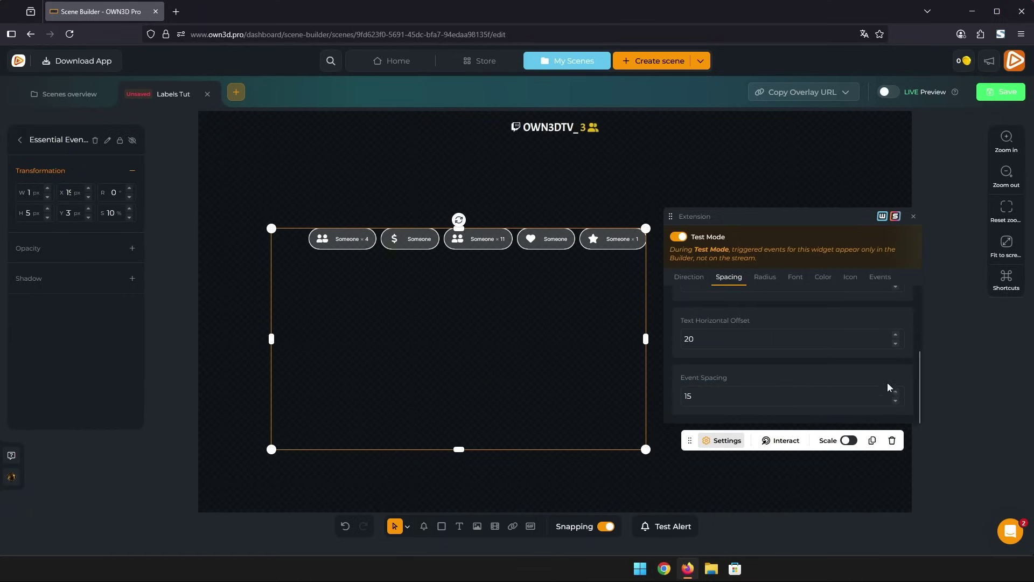
{"action": "left_click", "coordinate": [896, 392]}
Step: Set the event list's border width to 4 and reduce its border radius for nearly square corners
{"action": "scroll", "coordinate": [763, 330], "scroll_direction": "up", "scroll_amount": 2}
{"action": "left_click", "coordinate": [764, 277]}
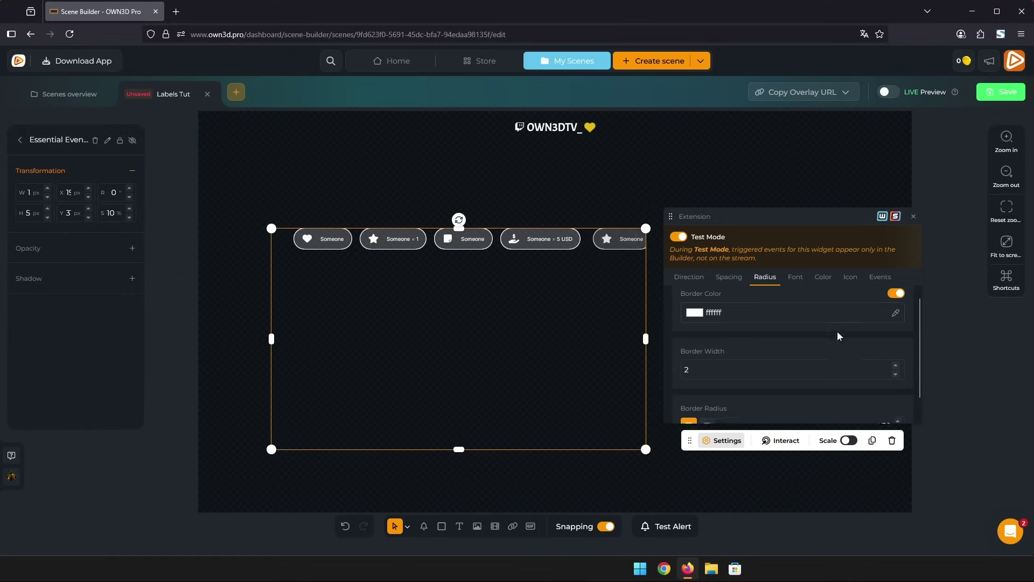
{"action": "left_click", "coordinate": [896, 380]}
{"action": "left_click", "coordinate": [895, 380]}
{"action": "scroll", "coordinate": [896, 385], "scroll_direction": "down", "scroll_amount": 1}
{"action": "left_click", "coordinate": [898, 401]}
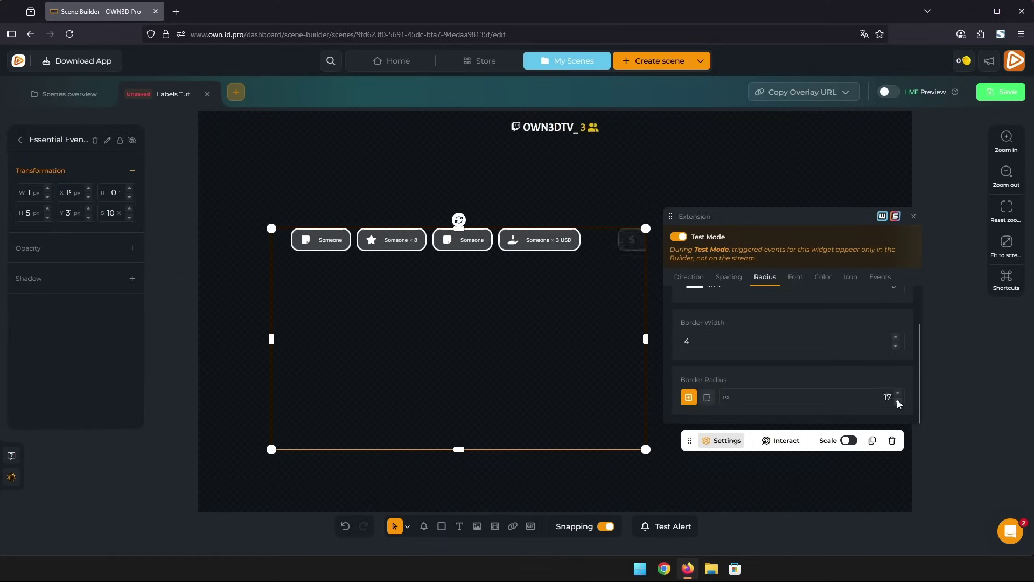
Step: Set the event list's font size to 19 px and change its background color to 16141433
{"action": "scroll", "coordinate": [802, 323], "scroll_direction": "up", "scroll_amount": 2}
{"action": "left_click", "coordinate": [795, 276]}
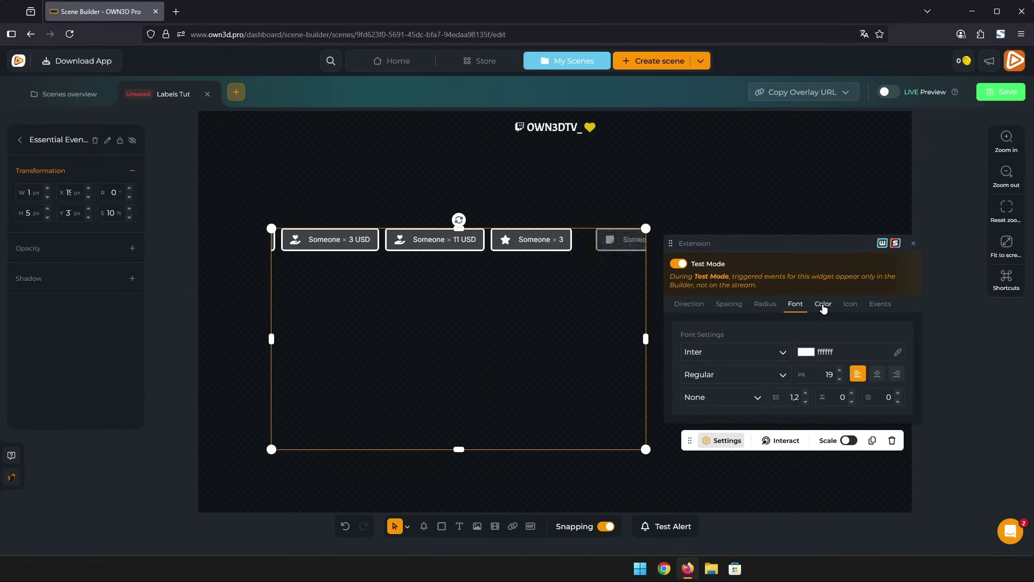
{"action": "left_click", "coordinate": [822, 303]}
{"action": "left_click", "coordinate": [694, 337]}
{"action": "left_click", "coordinate": [560, 344]}
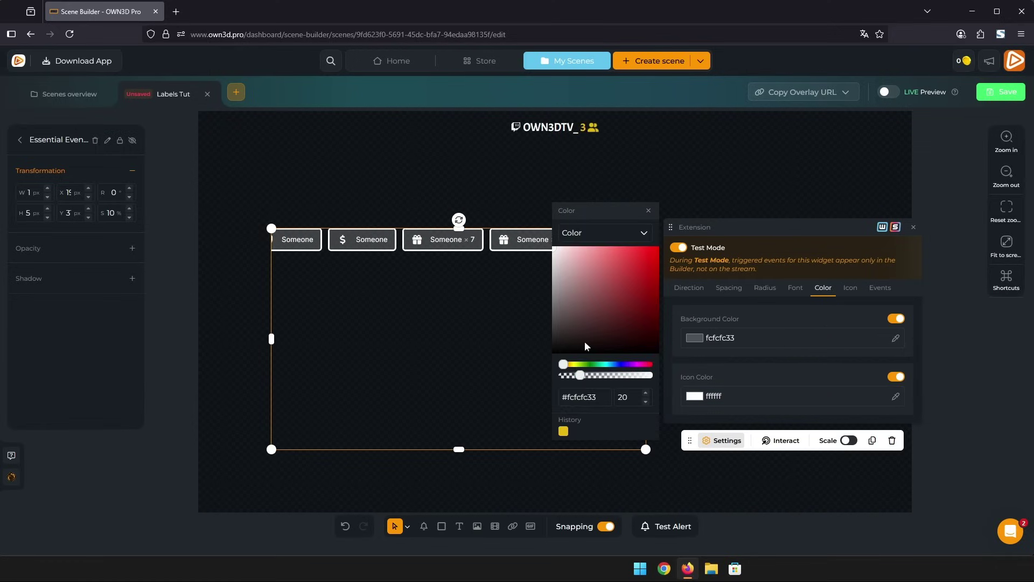
{"action": "left_click", "coordinate": [738, 364]}
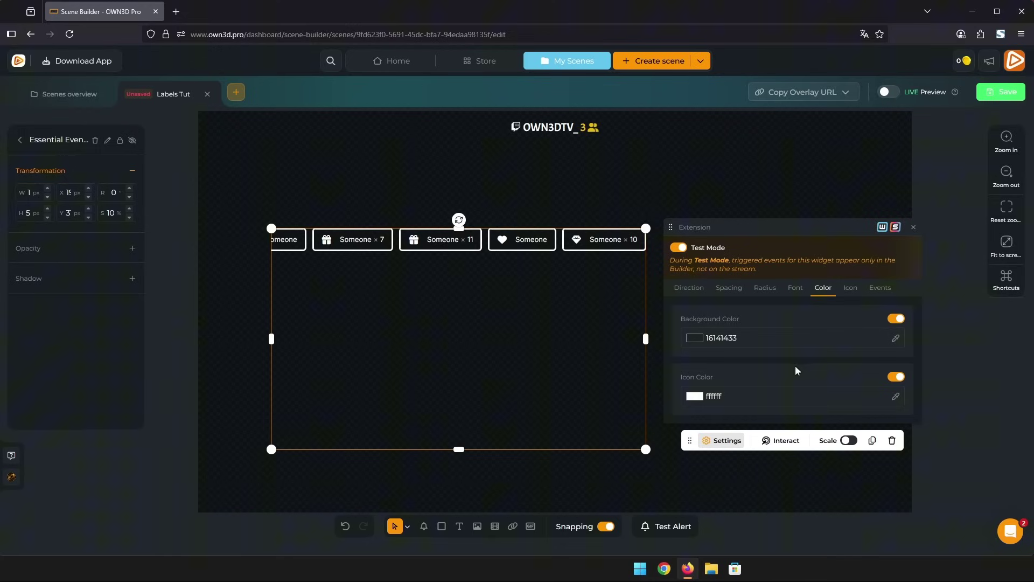
Step: Set the event list's icon size to 26
{"action": "left_click", "coordinate": [850, 288]}
{"action": "left_click", "coordinate": [895, 392]}
{"action": "left_click", "coordinate": [895, 392]}
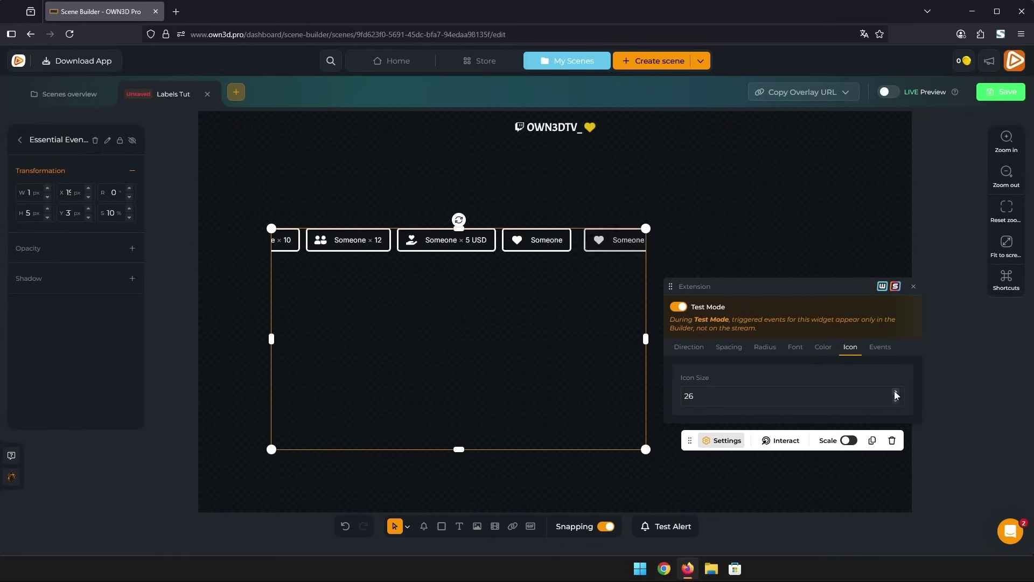
Step: Set the event list's maximum number of events to 9 and review the enabled Twitch and YouTube events
{"action": "left_click", "coordinate": [876, 351]}
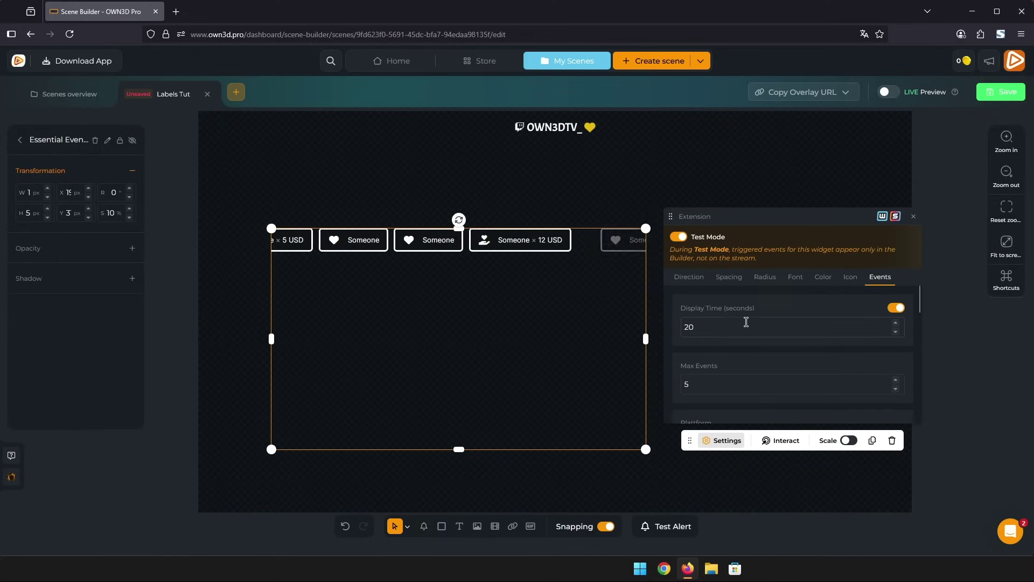
{"action": "scroll", "coordinate": [725, 340], "scroll_direction": "down", "scroll_amount": 2}
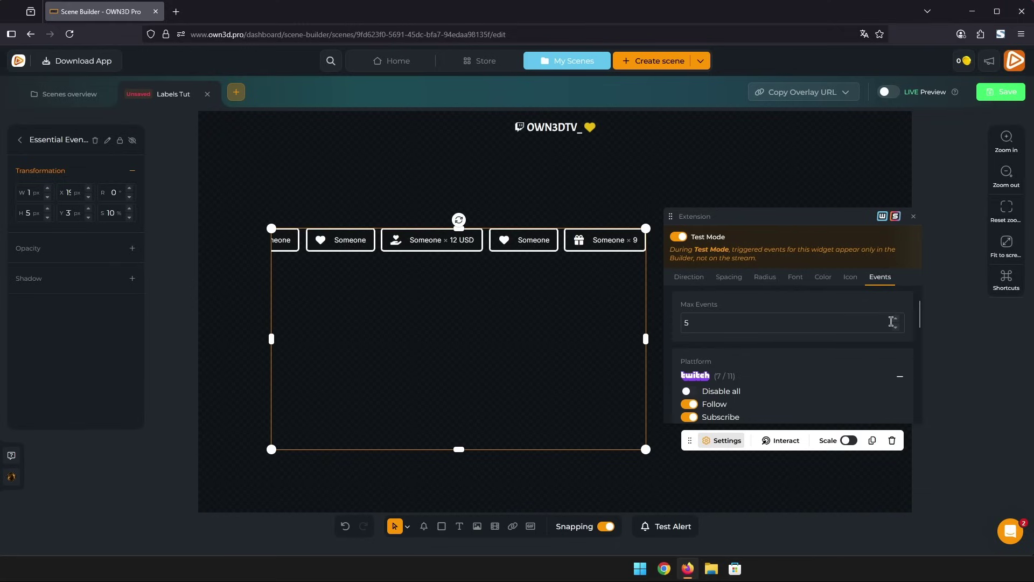
{"action": "left_click", "coordinate": [895, 318]}
{"action": "left_click", "coordinate": [895, 319]}
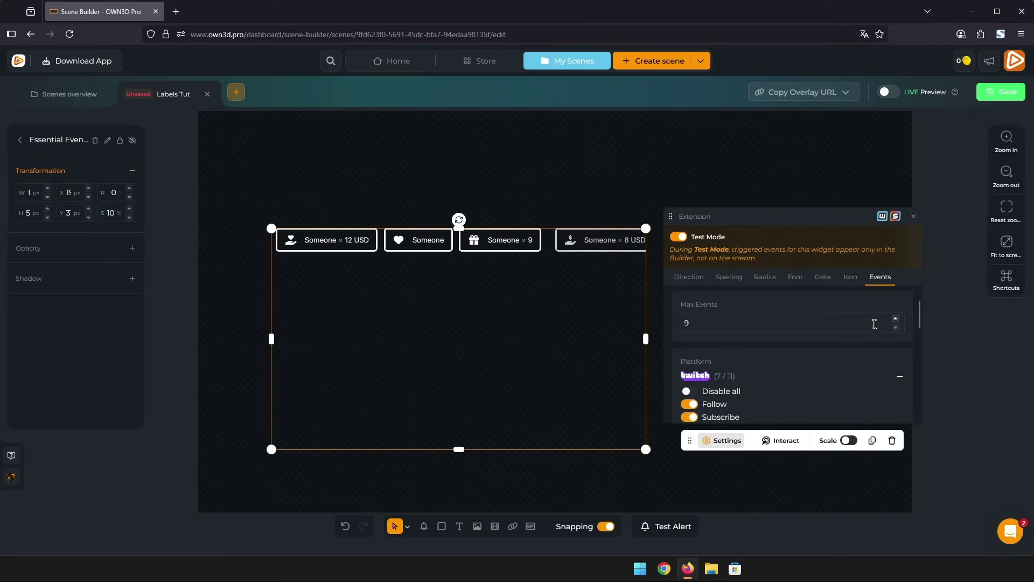
{"action": "scroll", "coordinate": [732, 353], "scroll_direction": "down", "scroll_amount": 3}
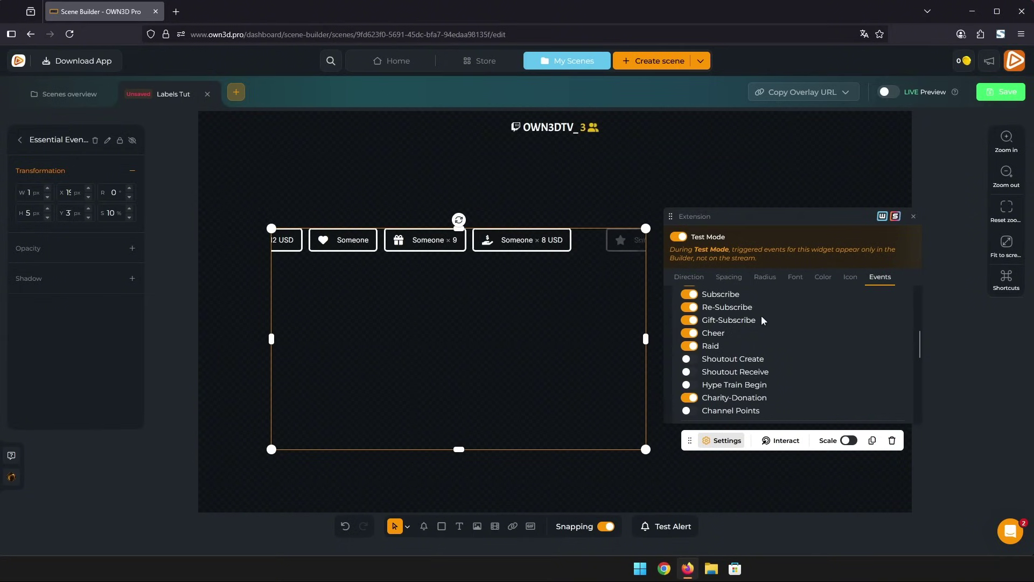
{"action": "scroll", "coordinate": [771, 344], "scroll_direction": "down", "scroll_amount": 3}
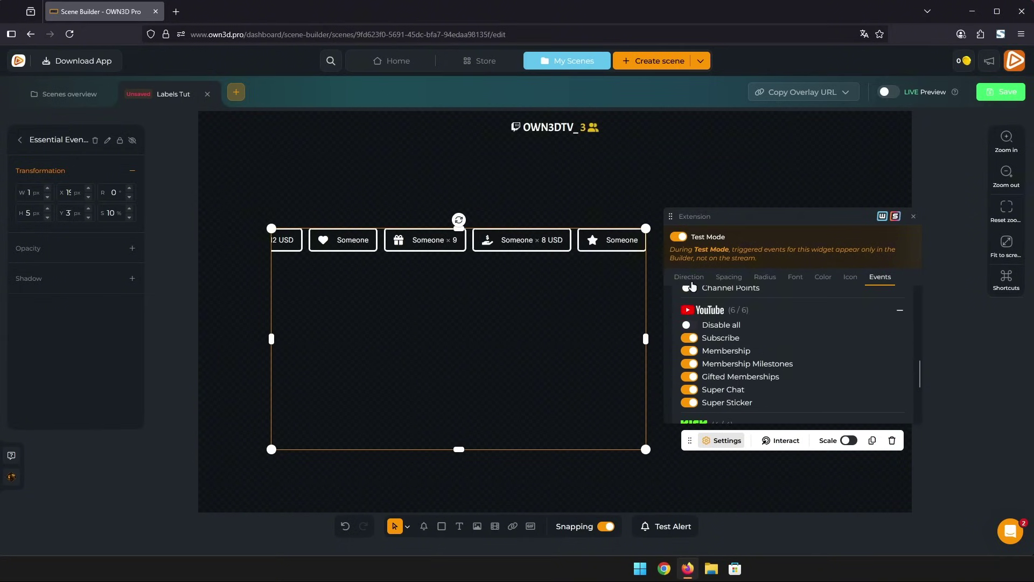
Step: Switch the event list to Vertical direction with Top Left alignment and reshape its frame into a tall column at the canvas's left side
{"action": "left_click", "coordinate": [688, 276]}
{"action": "left_click", "coordinate": [721, 337]}
{"action": "left_click", "coordinate": [717, 381]}
{"action": "left_click_drag", "start_coordinate": [646, 448], "coordinate": [449, 500]}
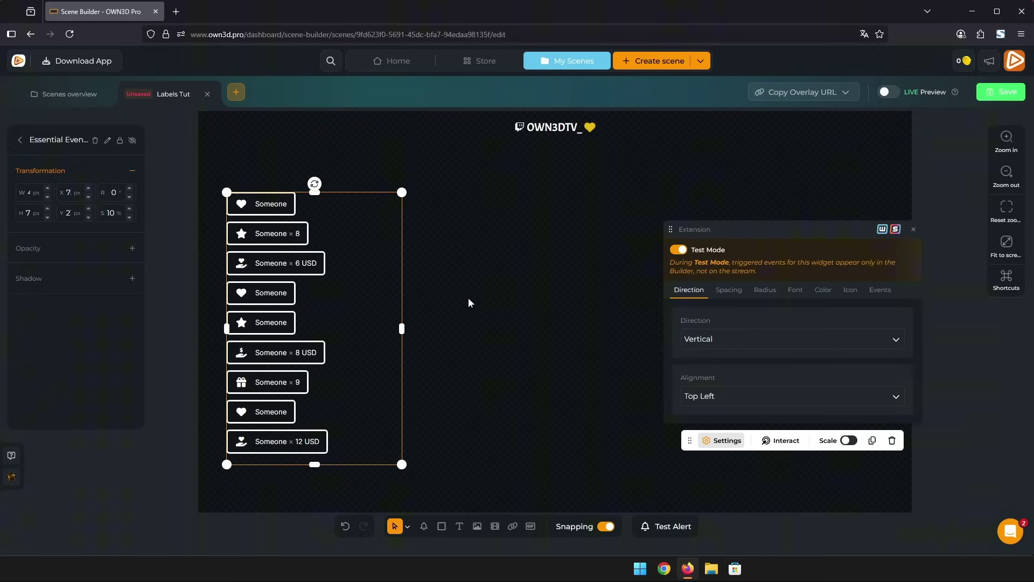
{"action": "left_click", "coordinate": [471, 299]}
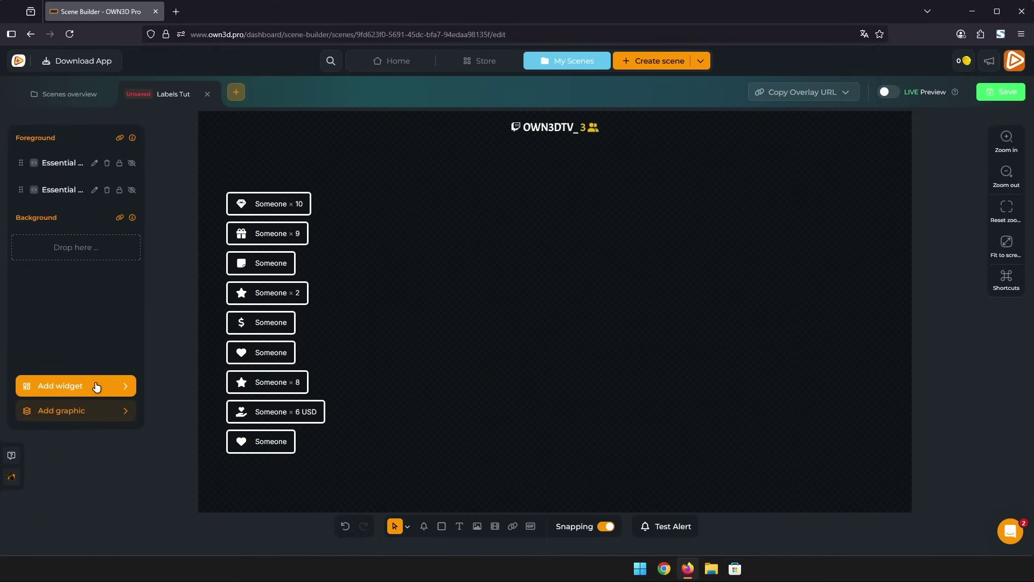
Step: Add the purple ArcadePro label graphic from the media library's Overlays category to the scene
{"action": "left_click", "coordinate": [85, 413]}
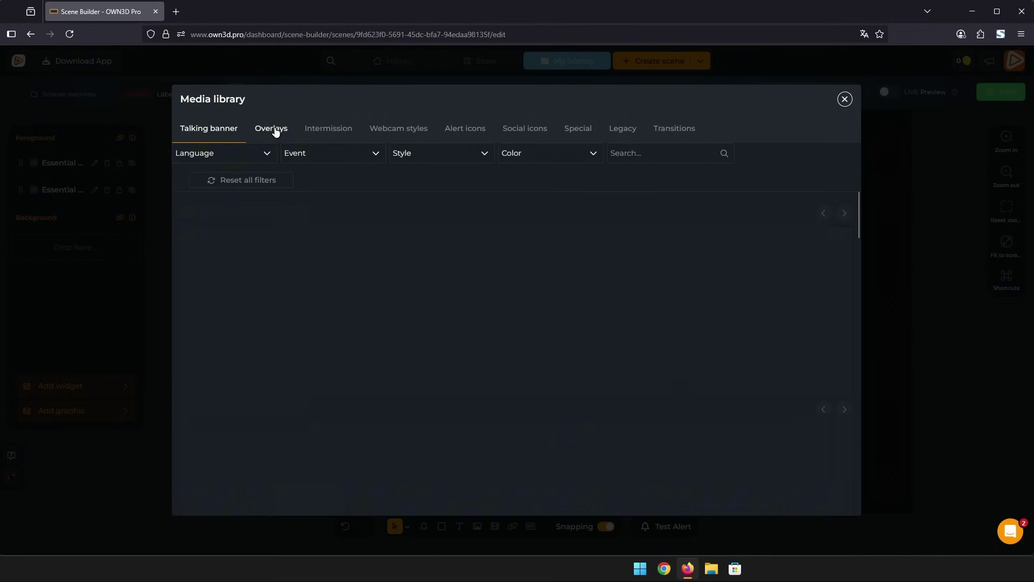
{"action": "left_click_drag", "start_coordinate": [858, 200], "coordinate": [860, 441]}
{"action": "left_click", "coordinate": [844, 270]}
{"action": "left_click", "coordinate": [844, 218]}
{"action": "scroll", "coordinate": [860, 446], "scroll_direction": "down", "scroll_amount": 10}
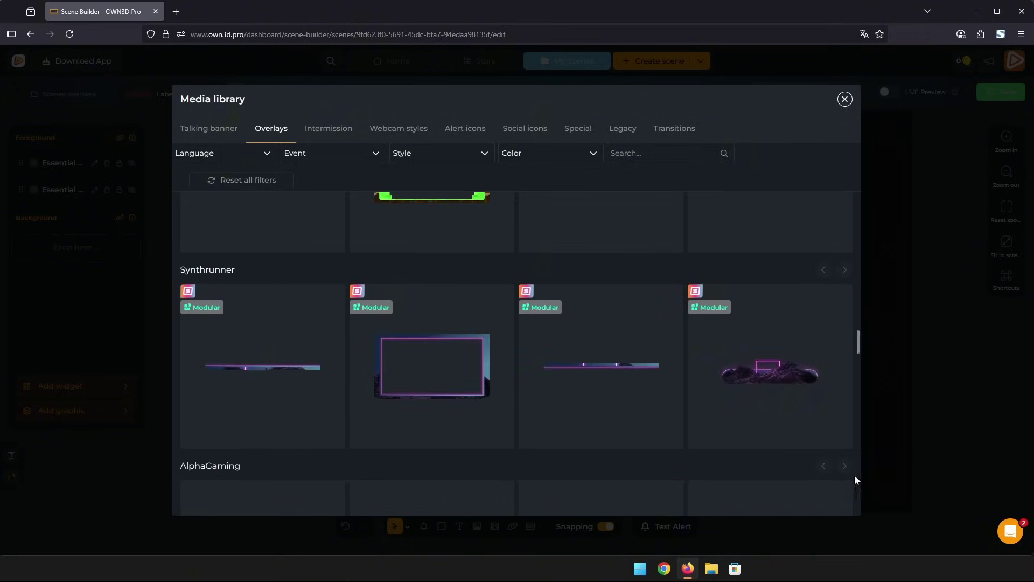
{"action": "left_click", "coordinate": [844, 232]}
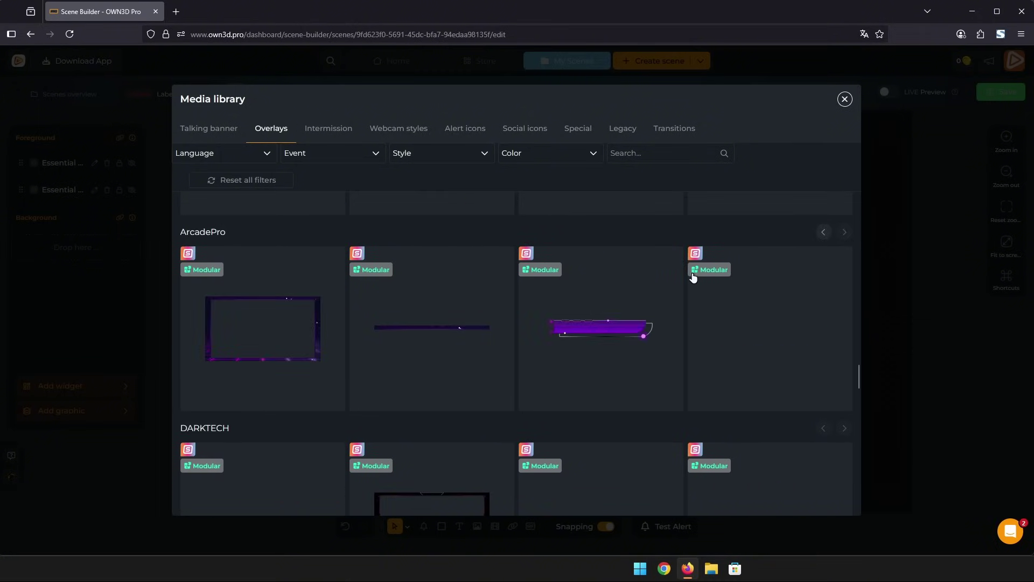
{"action": "left_click", "coordinate": [609, 338]}
Step: Resize and place the purple label graphic just beyond the event list, near the middle of the canvas
{"action": "left_click_drag", "start_coordinate": [591, 350], "coordinate": [613, 356]}
{"action": "left_click_drag", "start_coordinate": [528, 338], "coordinate": [579, 302]}
{"action": "left_click", "coordinate": [577, 370]}
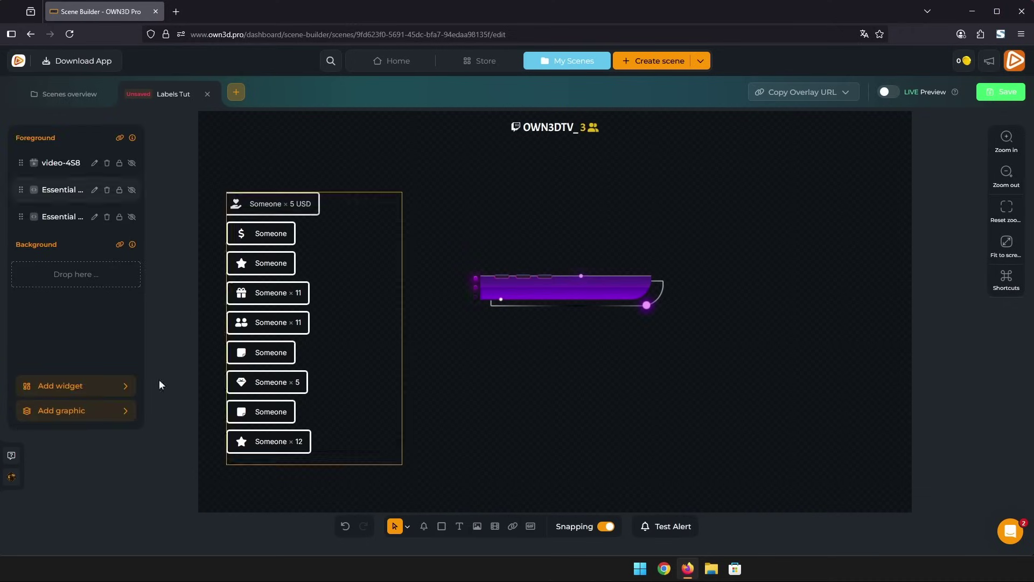
Step: Install the free Labels Widget from the Widgets category of the store into the scene
{"action": "left_click", "coordinate": [97, 385]}
{"action": "left_click", "coordinate": [217, 218]}
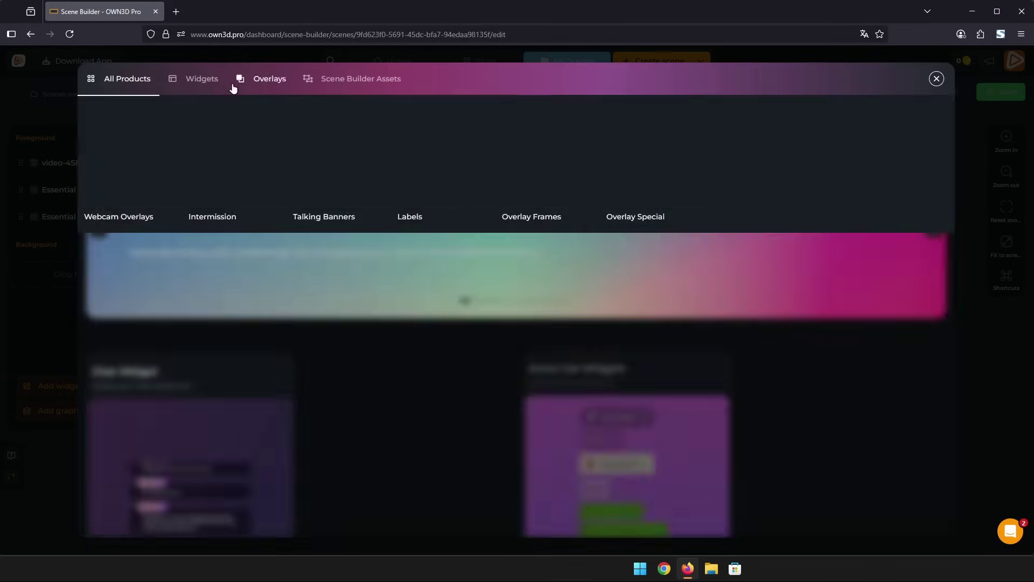
{"action": "left_click", "coordinate": [202, 79]}
{"action": "scroll", "coordinate": [531, 350], "scroll_direction": "down", "scroll_amount": 3}
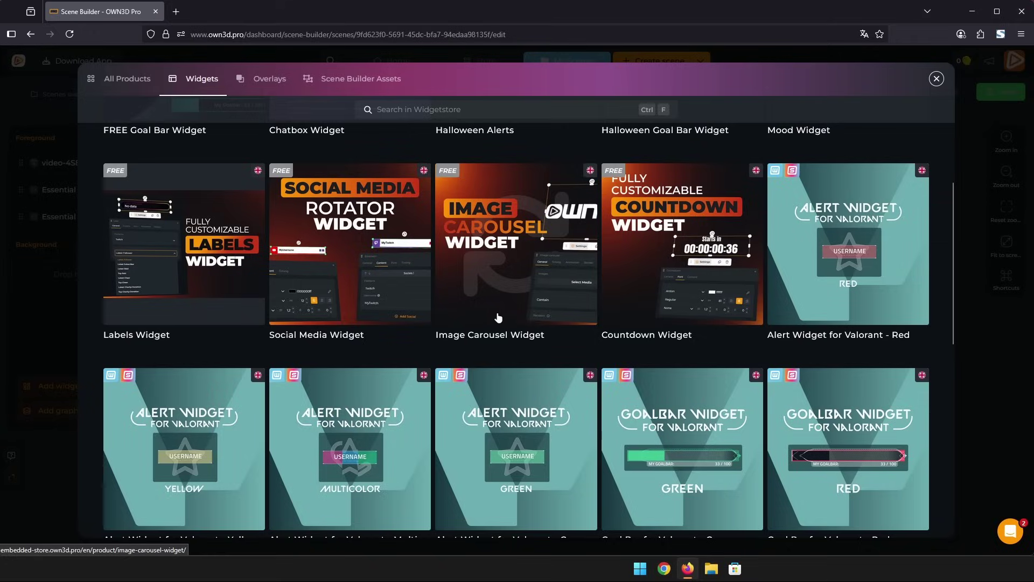
{"action": "mouse_move", "coordinate": [203, 253]}
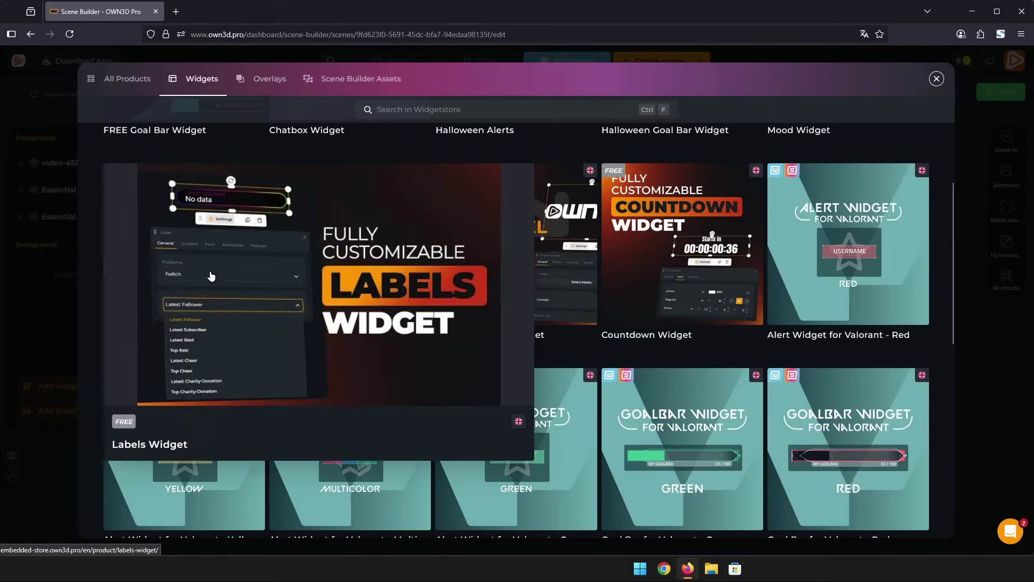
{"action": "left_click", "coordinate": [211, 276]}
{"action": "scroll", "coordinate": [183, 151], "scroll_direction": "up", "scroll_amount": 4}
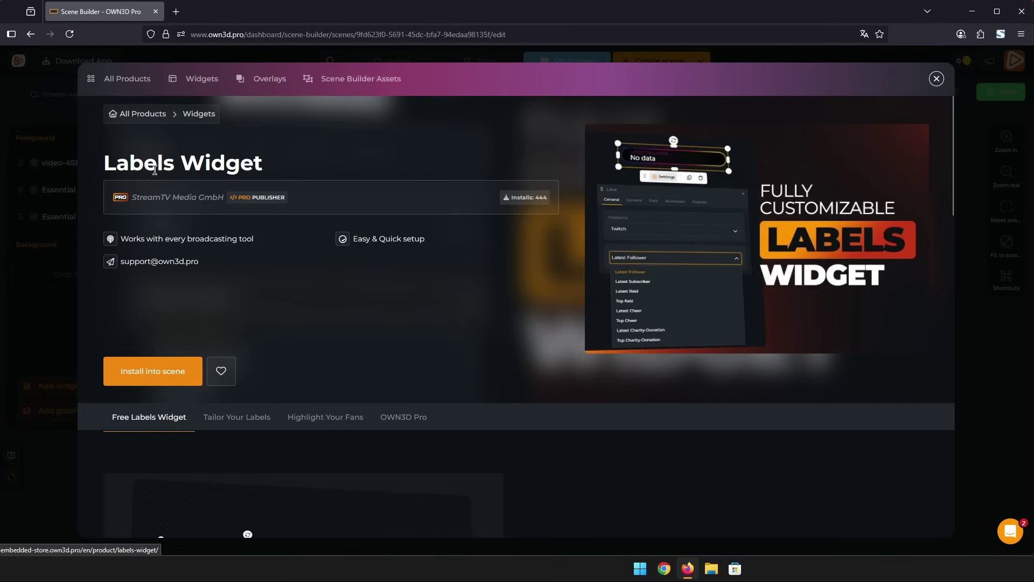
{"action": "left_click", "coordinate": [169, 359]}
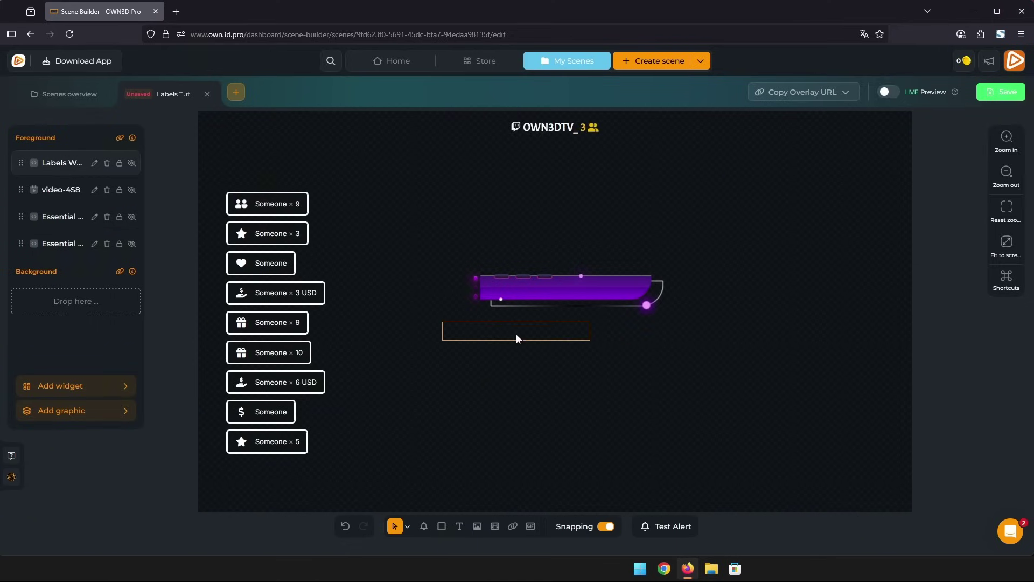
Step: Place the label widget below the purple graphic, turn off its scaling and enlarge its frame slightly
{"action": "left_click", "coordinate": [516, 338]}
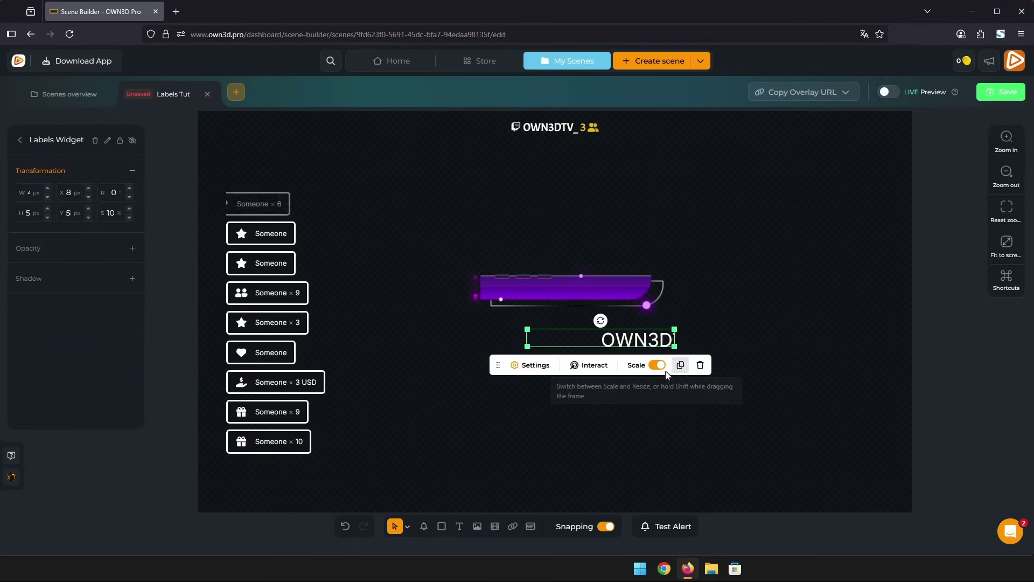
{"action": "left_click", "coordinate": [658, 365]}
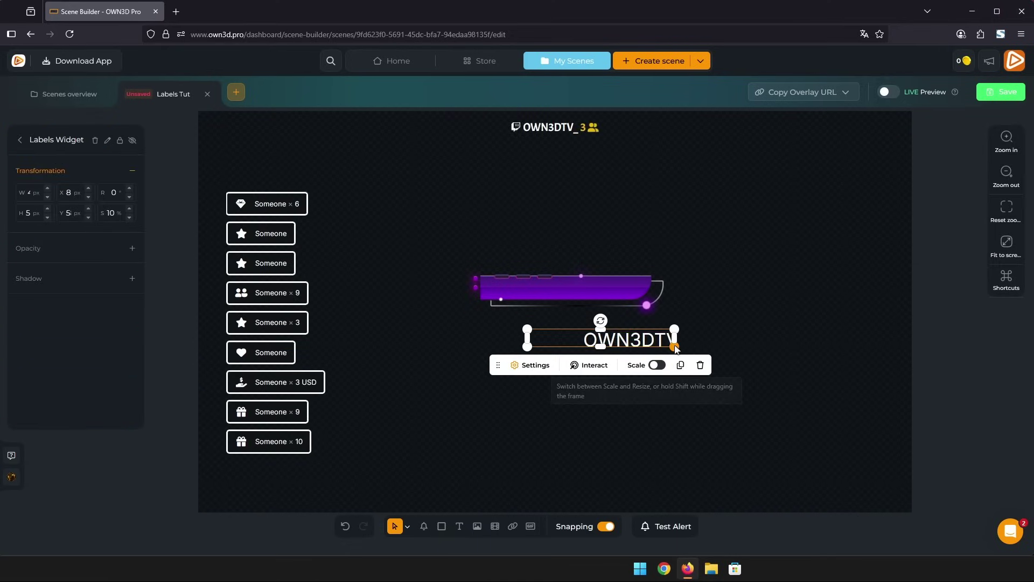
Step: Check the label widget's platform, event and placeholder options, and set its Twitch event to Subscribe
{"action": "left_click", "coordinate": [541, 371]}
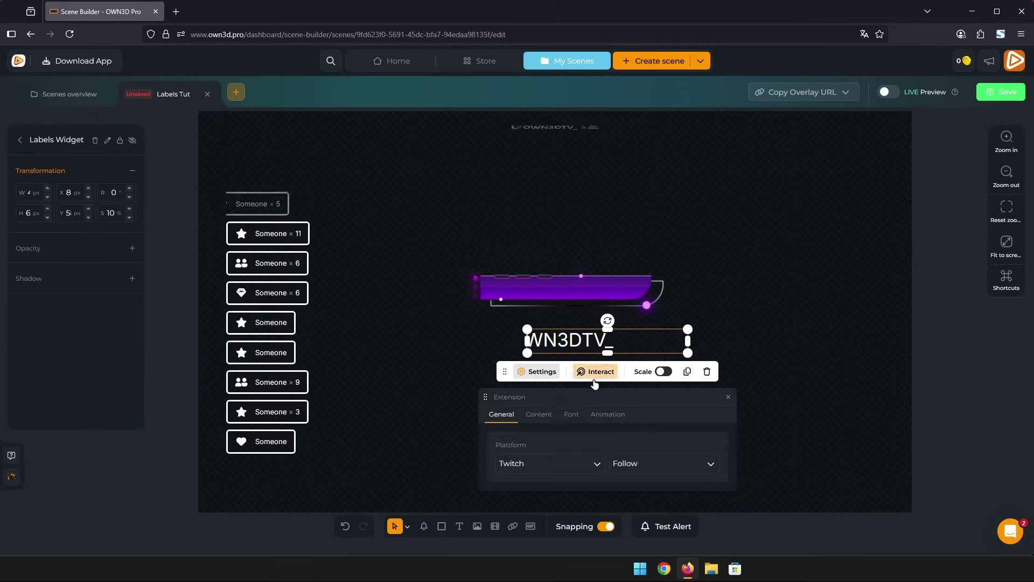
{"action": "left_click", "coordinate": [527, 465]}
{"action": "left_click", "coordinate": [644, 466]}
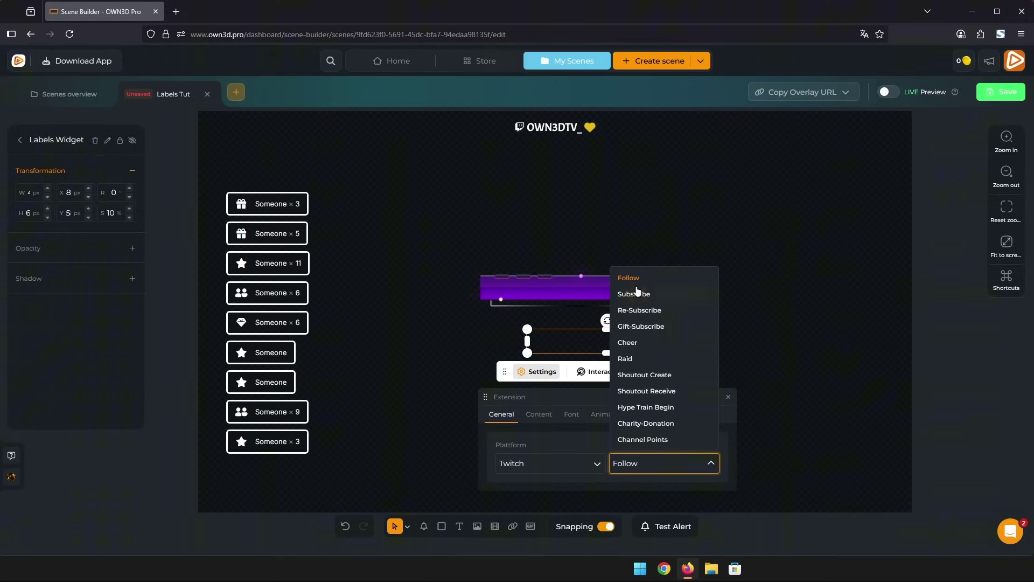
{"action": "left_click", "coordinate": [539, 414]}
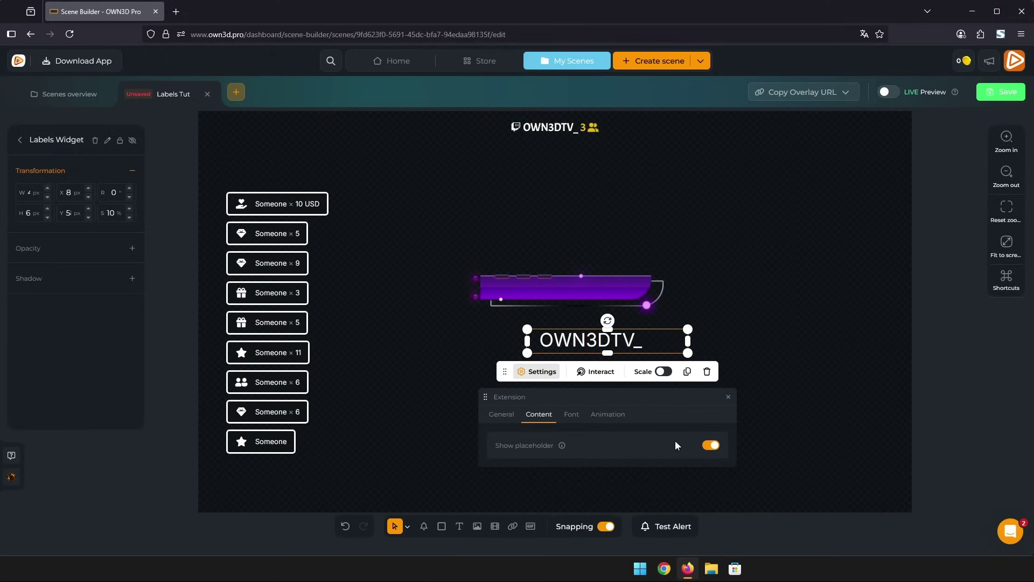
{"action": "left_click", "coordinate": [501, 414]}
{"action": "left_click", "coordinate": [633, 465]}
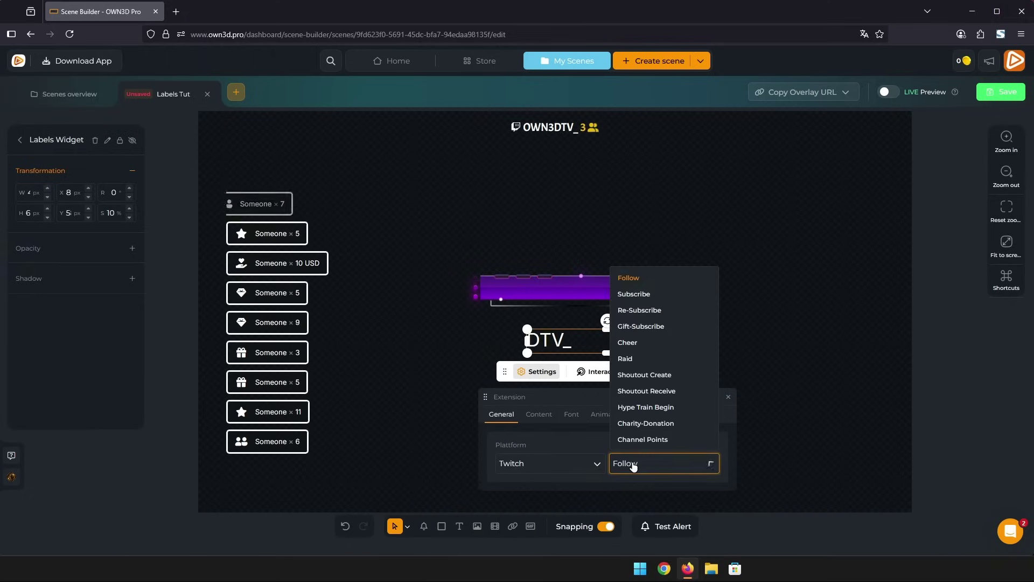
{"action": "left_click", "coordinate": [634, 294]}
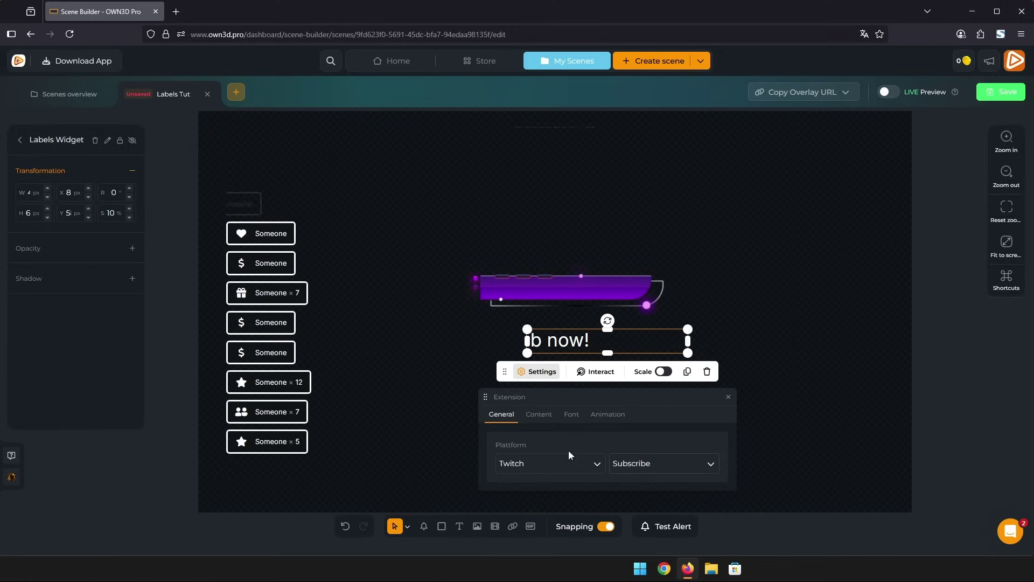
Step: Set the label widget's Twitch event back to Follow
{"action": "left_click", "coordinate": [537, 417]}
{"action": "left_click", "coordinate": [501, 415]}
{"action": "left_click", "coordinate": [662, 463]}
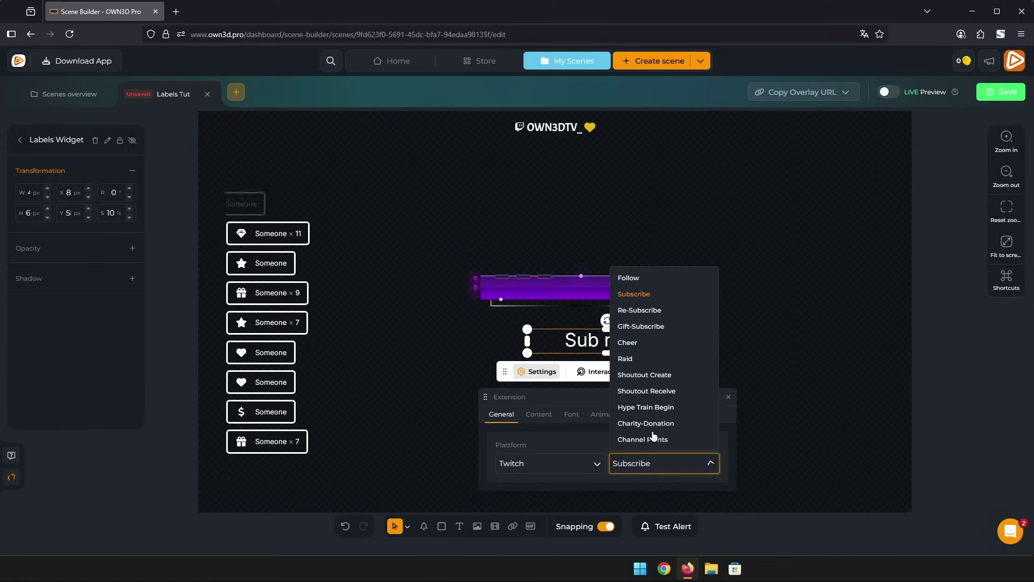
{"action": "left_click", "coordinate": [628, 277]}
Step: Review the label widget's font settings and disable its scrolling animation
{"action": "left_click", "coordinate": [574, 415]}
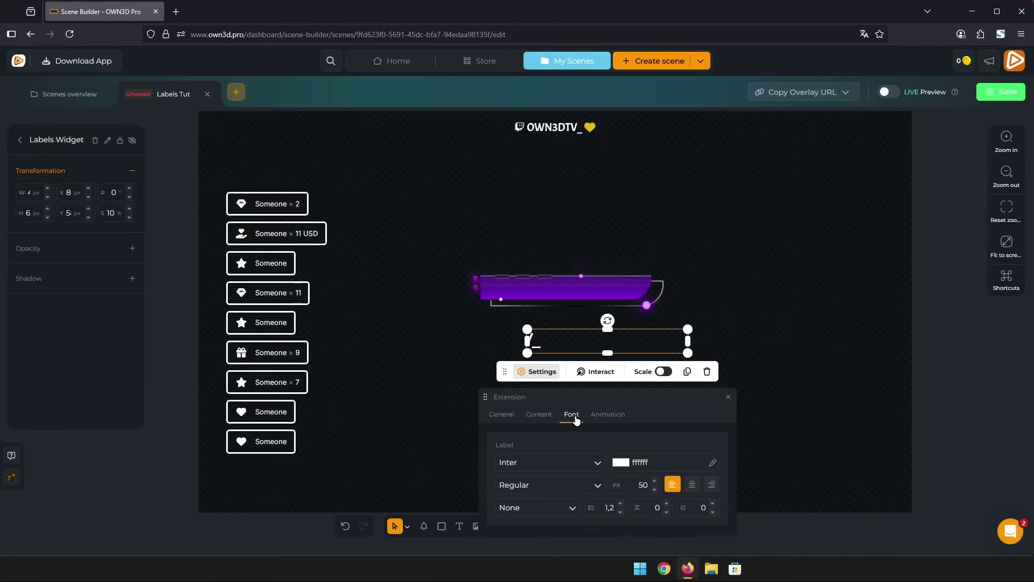
{"action": "left_click", "coordinate": [608, 414]}
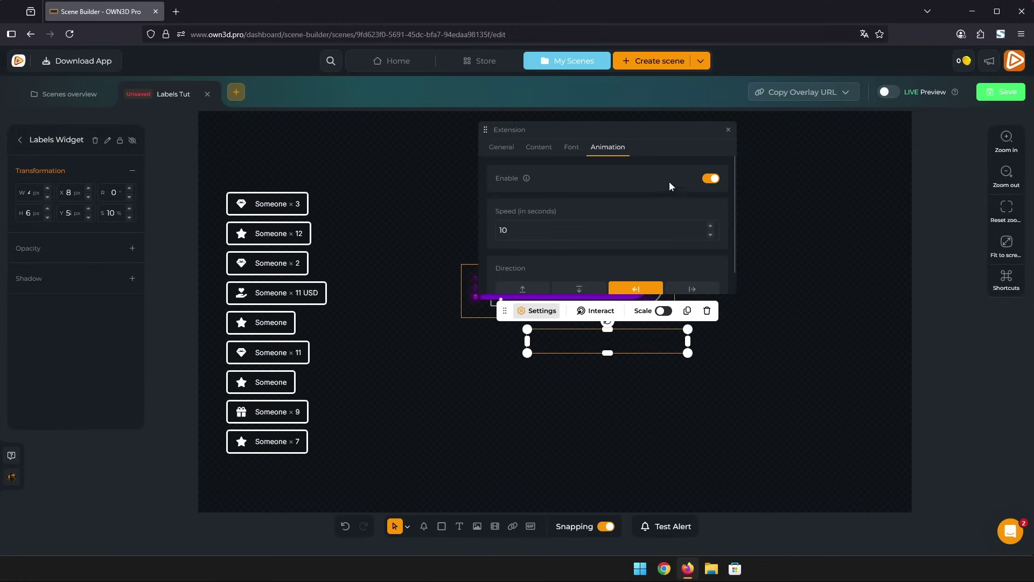
{"action": "left_click", "coordinate": [711, 180]}
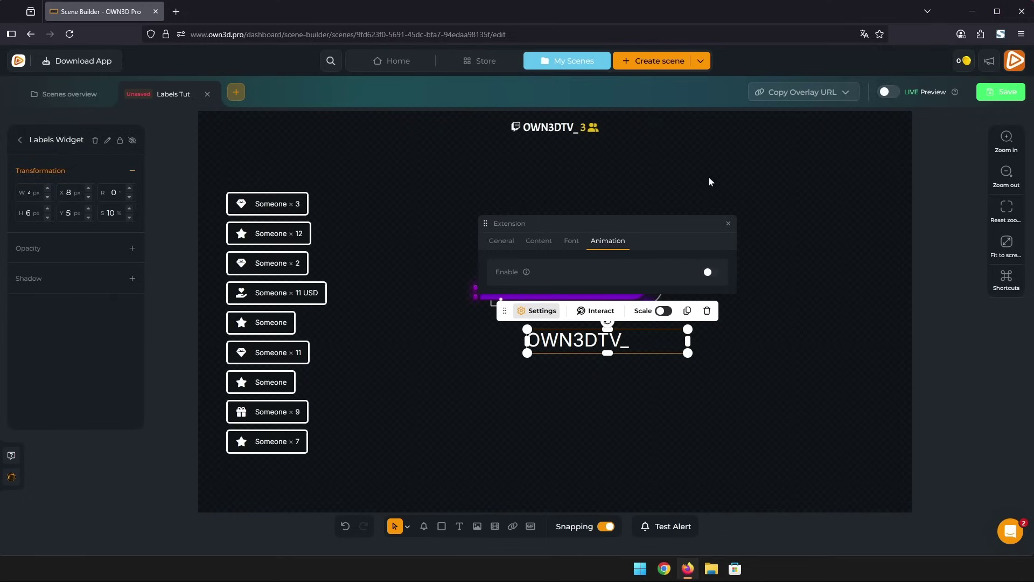
Step: Move the label widget's text onto the purple ArcadePro graphic
{"action": "left_click", "coordinate": [586, 380]}
{"action": "left_click", "coordinate": [577, 344]}
{"action": "left_click_drag", "start_coordinate": [577, 344], "coordinate": [576, 289]}
Step: Set the label widget's font size to 40 px
{"action": "left_click", "coordinate": [516, 321]}
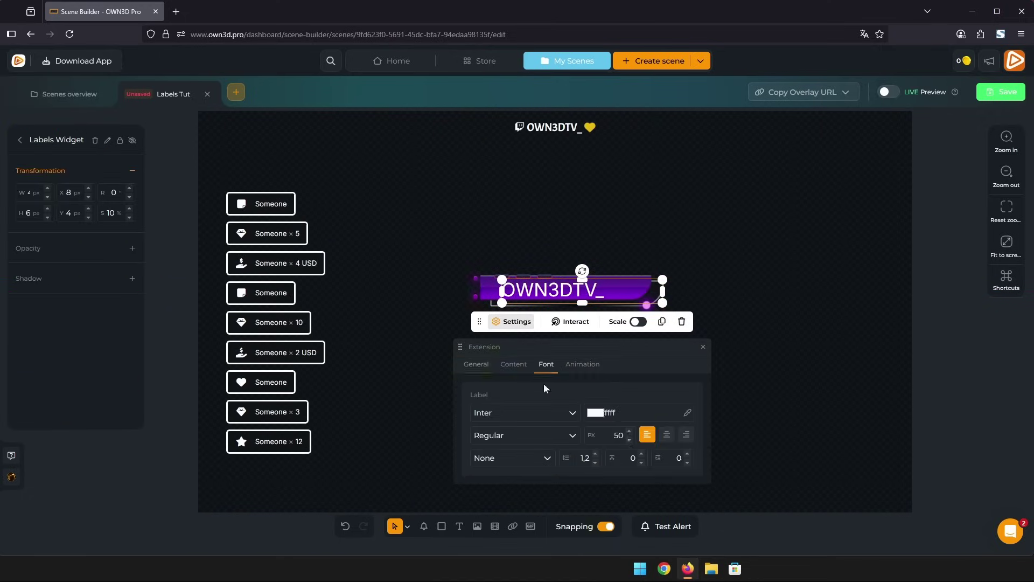
{"action": "left_click", "coordinate": [628, 440]}
{"action": "left_click", "coordinate": [628, 440]}
{"action": "left_click", "coordinate": [628, 440]}
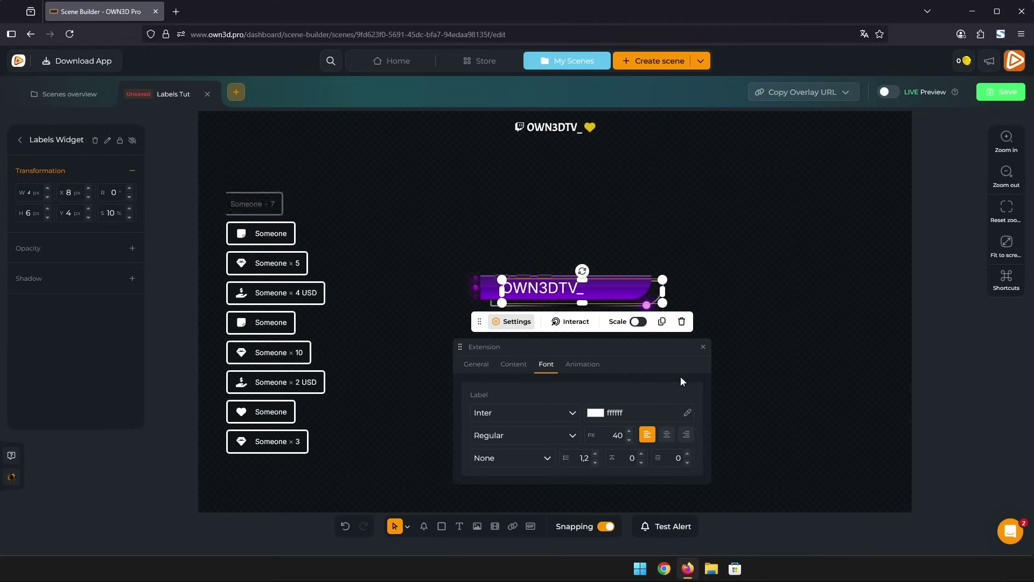
Step: Turn off snapping, then reposition and narrow the label widget's box so it fits within the purple graphic
{"action": "left_click_drag", "start_coordinate": [556, 291], "coordinate": [560, 293]}
{"action": "left_click_drag", "start_coordinate": [666, 292], "coordinate": [650, 292]}
{"action": "key", "text": "Escape"}
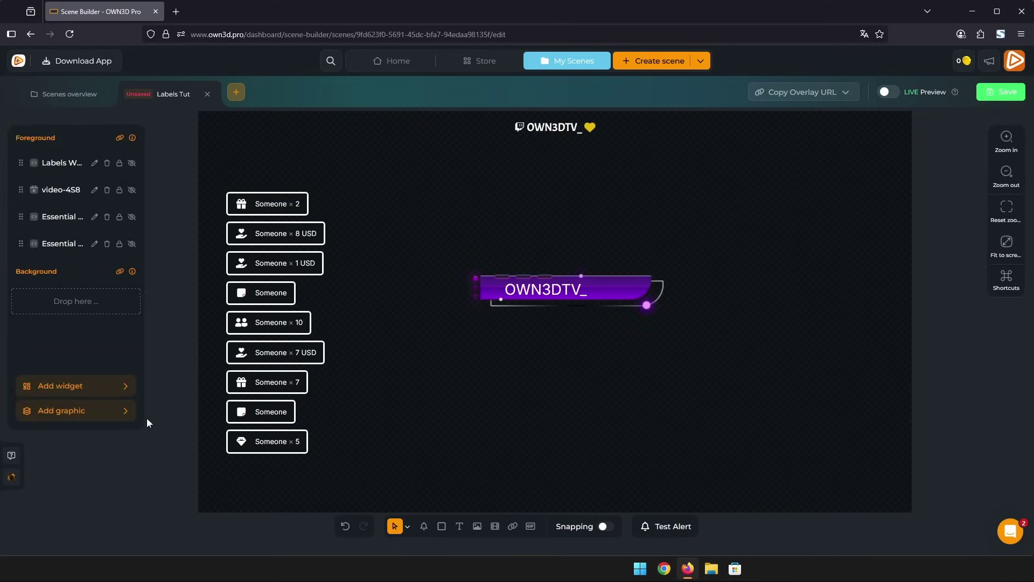
Step: Add the white GlitchPro heart alert icon from the media library and scale it down onto the left end of the purple graphic
{"action": "left_click", "coordinate": [97, 411]}
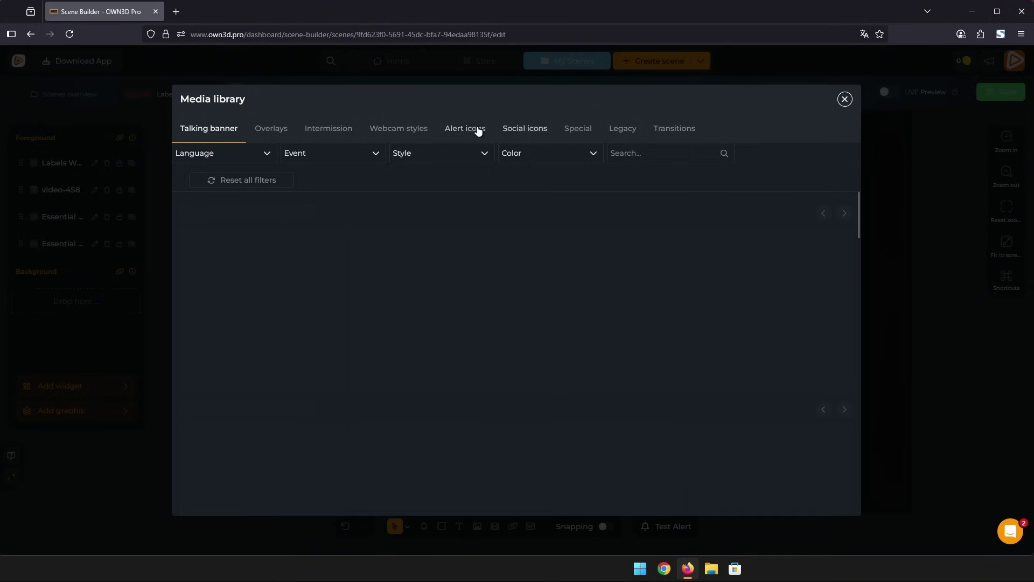
{"action": "scroll", "coordinate": [751, 269], "scroll_direction": "down", "scroll_amount": 15}
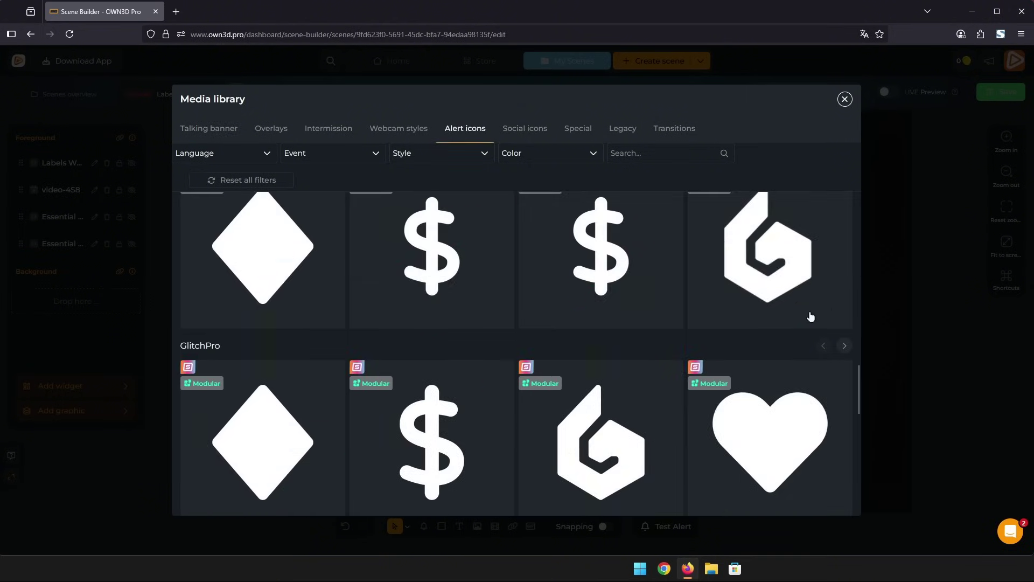
{"action": "scroll", "coordinate": [559, 285], "scroll_direction": "up", "scroll_amount": 1}
{"action": "left_click", "coordinate": [770, 479]}
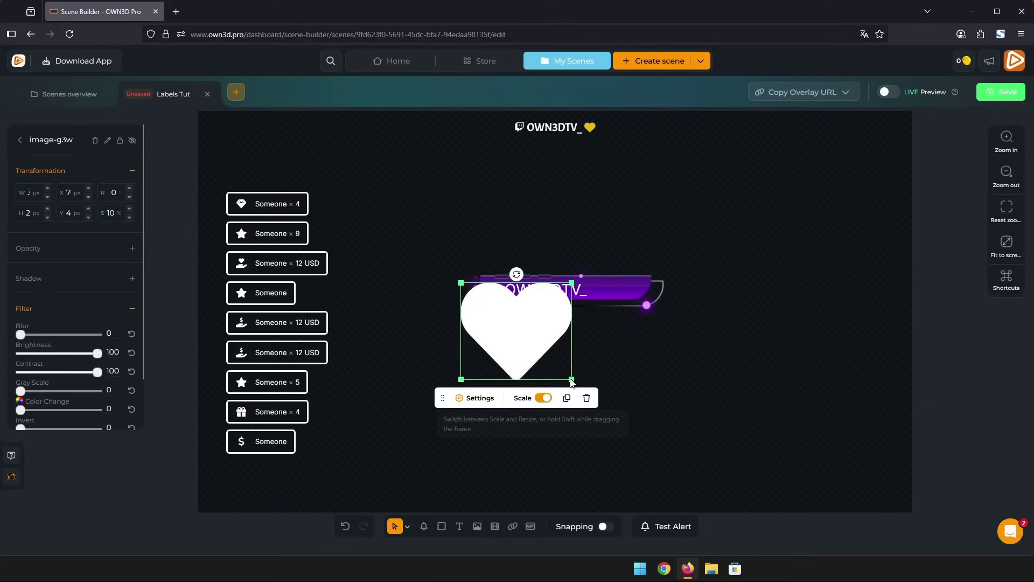
{"action": "left_click_drag", "start_coordinate": [505, 306], "coordinate": [489, 282]}
{"action": "scroll", "coordinate": [490, 291], "scroll_direction": "up", "scroll_amount": 5}
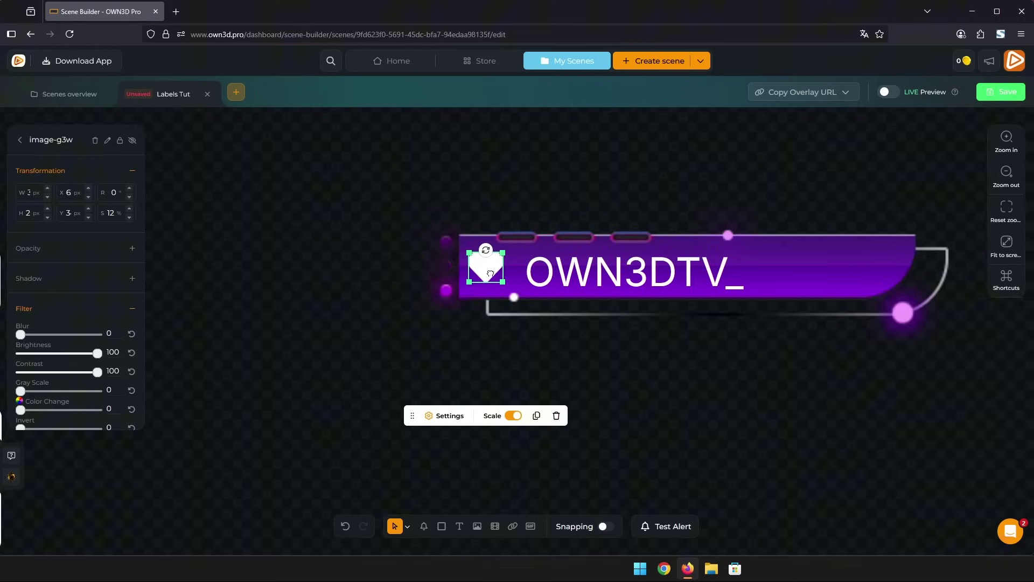
Step: Move the label widget's text slightly left so it sits closer to the heart icon
{"action": "left_click", "coordinate": [663, 286]}
{"action": "left_click_drag", "start_coordinate": [663, 285], "coordinate": [656, 285]}
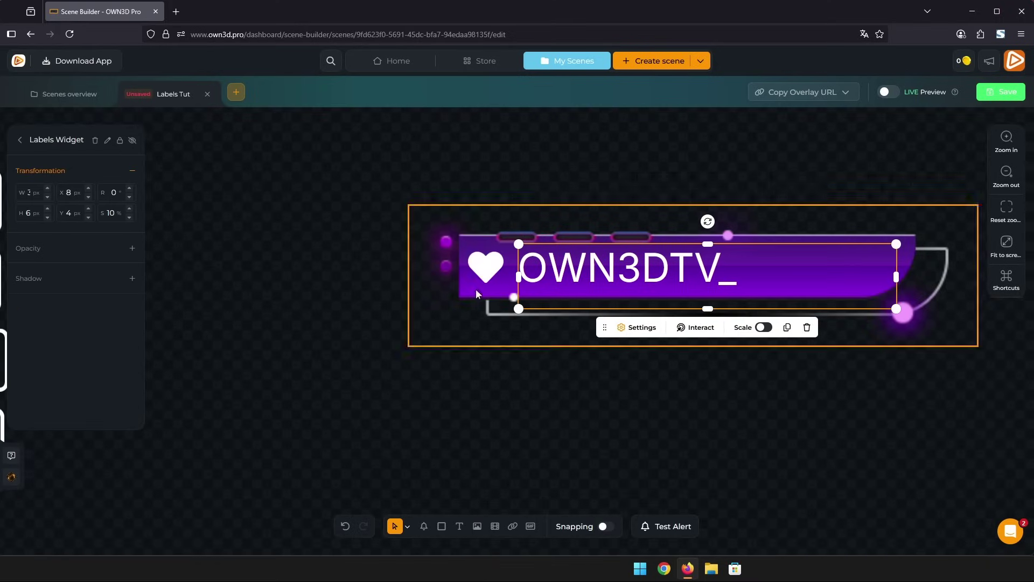
{"action": "left_click", "coordinate": [485, 270]}
{"action": "left_click", "coordinate": [508, 376]}
{"action": "scroll", "coordinate": [538, 371], "scroll_direction": "down", "scroll_amount": 5}
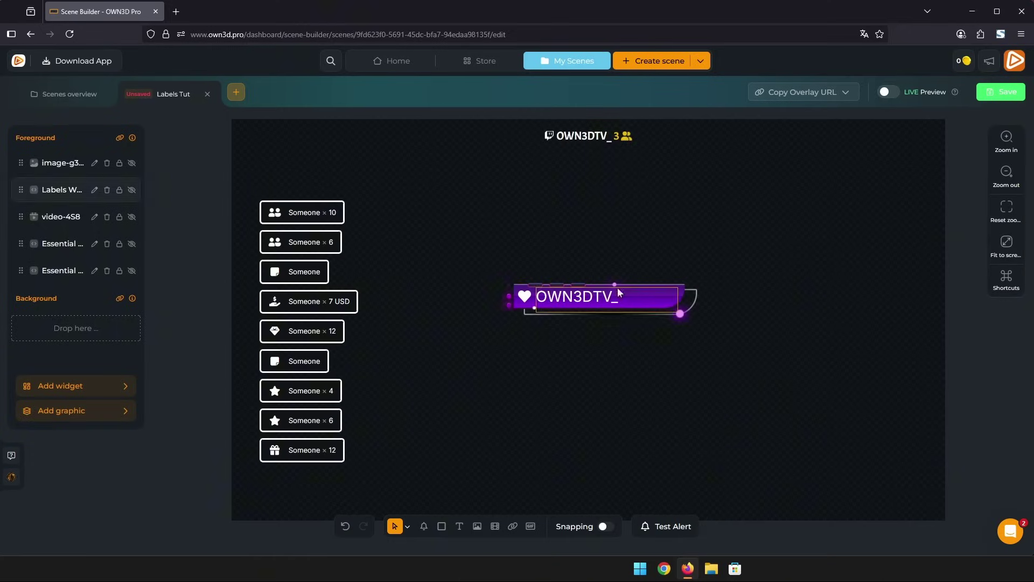
Step: Group the heart icon, the label widget and the purple graphic into one folder
{"action": "left_click", "coordinate": [528, 296]}
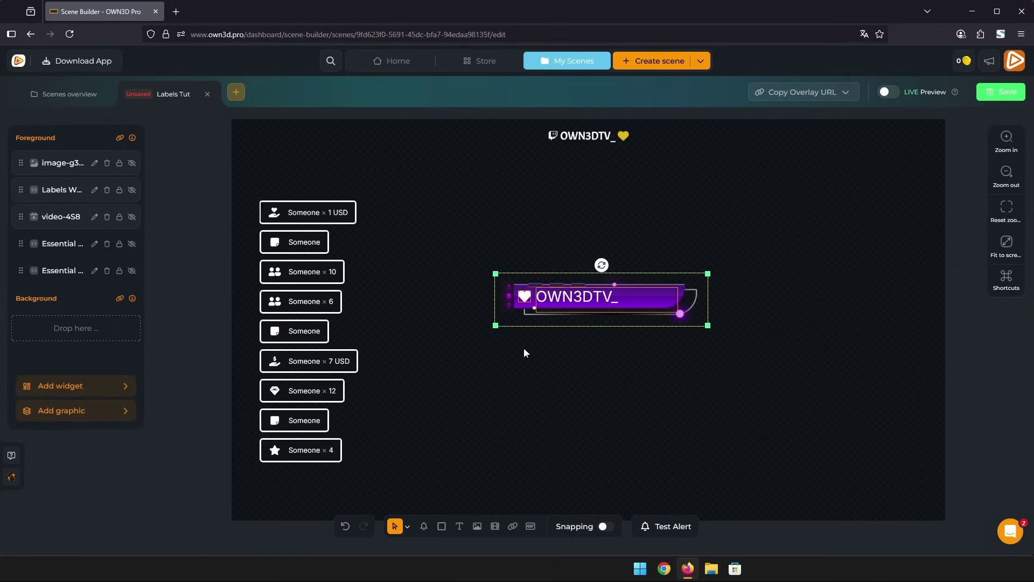
{"action": "key", "text": "ctrl+g"}
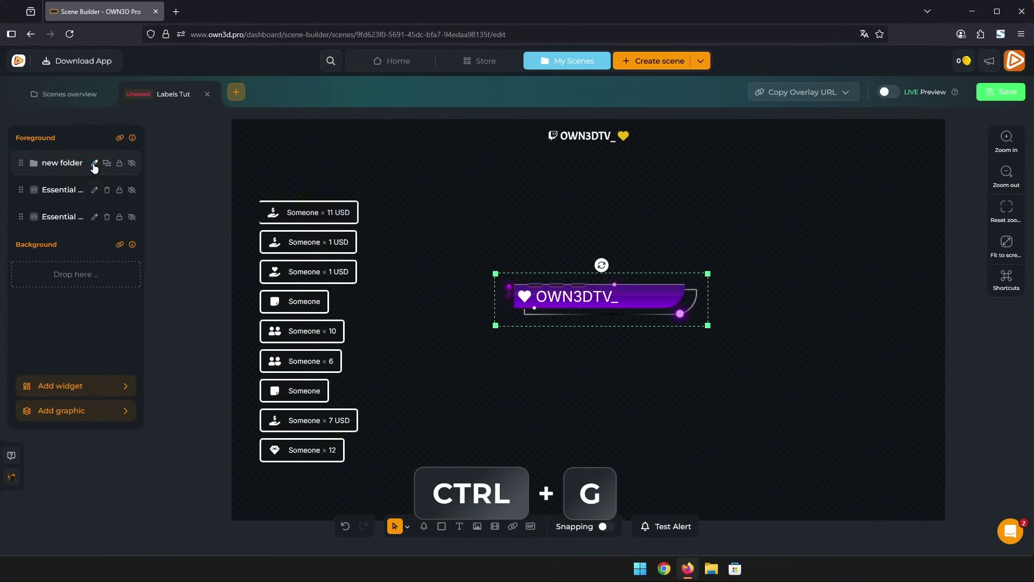